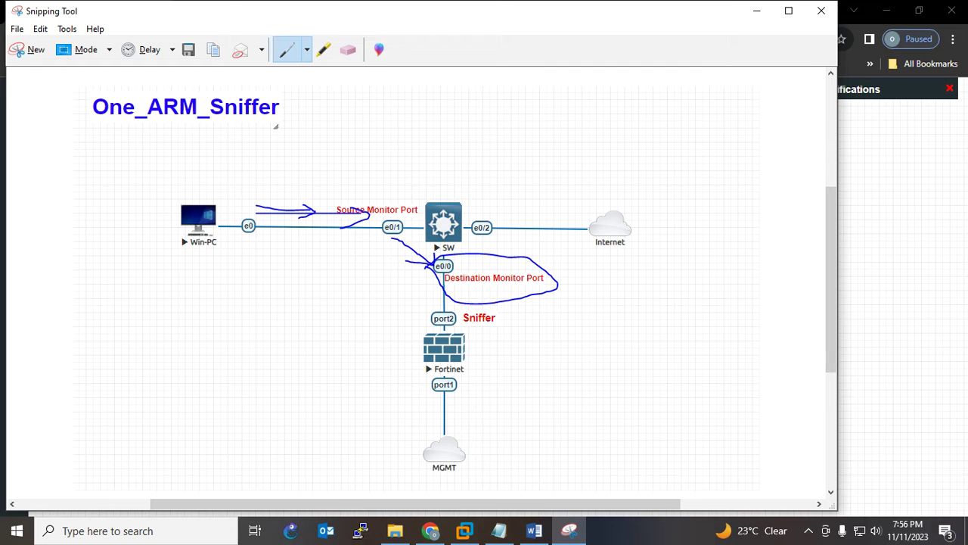
# Erase the circles, arrows and curves around the Source and Destination Monitor Ports
pyautogui.click(349, 50)
pyautogui.click(529, 296)
pyautogui.click(408, 249)
pyautogui.click(332, 214)
pyautogui.click(287, 208)
pyautogui.click(356, 220)
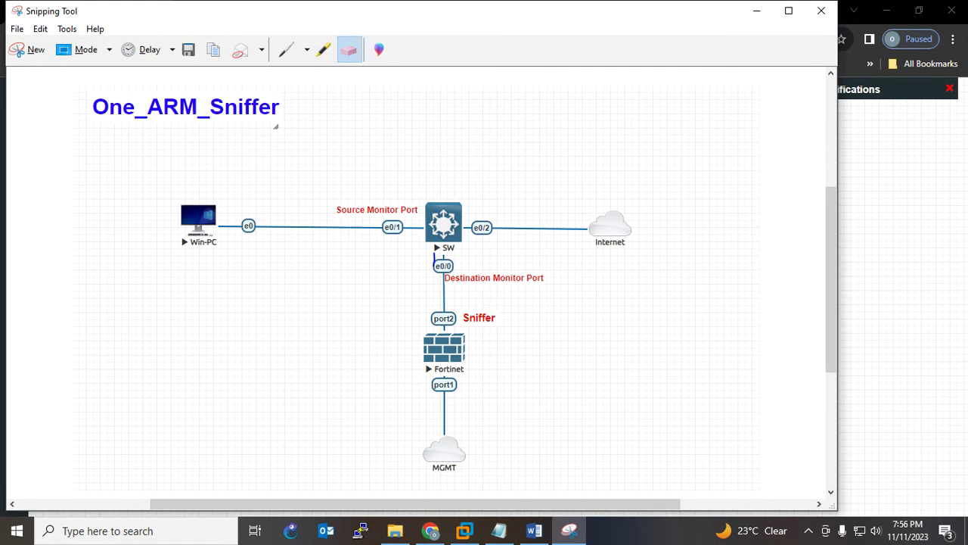
# Draw an arrow from e0/0 down to Fortinet and slash marks on the sniffer
pyautogui.click(286, 49)
pyautogui.moveTo(433, 274)
pyautogui.mouseDown()
pyautogui.moveTo(427, 330)
pyautogui.moveTo(399, 309)
pyautogui.moveTo(395, 395)
pyautogui.moveTo(517, 394)
pyautogui.moveTo(526, 319)
pyautogui.moveTo(475, 295)
pyautogui.moveTo(445, 305)
pyautogui.mouseUp()
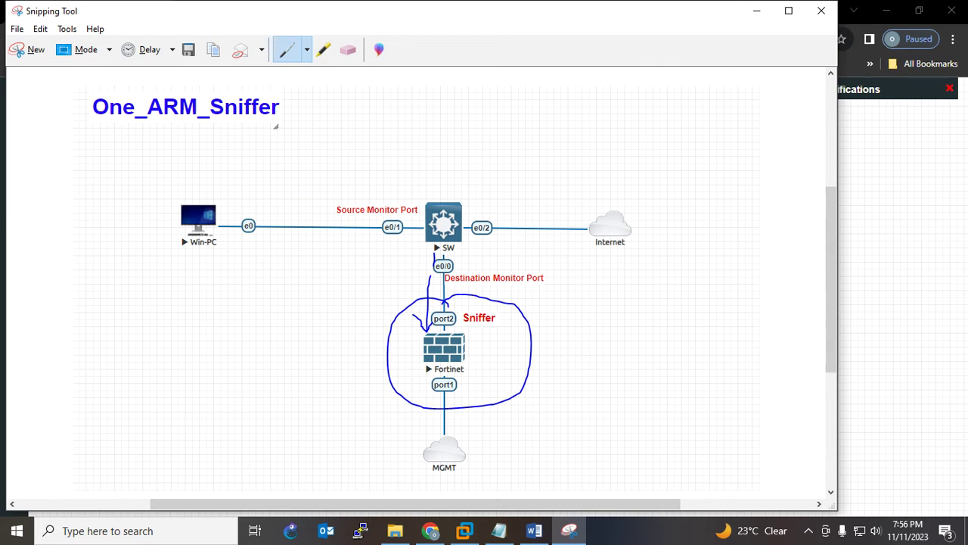
pyautogui.moveTo(473, 255); pyautogui.dragTo(460, 265)
pyautogui.moveTo(479, 356); pyautogui.dragTo(541, 303)
pyautogui.moveTo(488, 362); pyautogui.dragTo(556, 312)
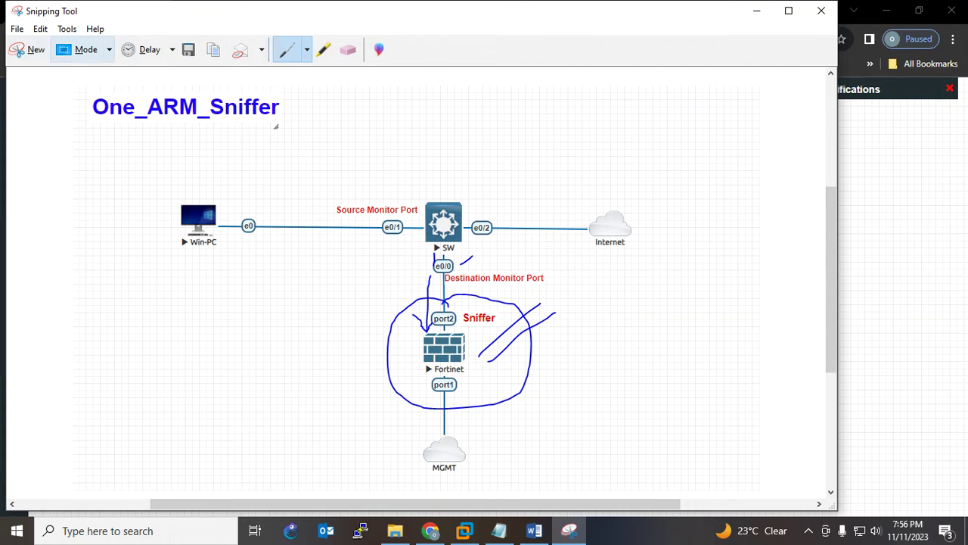
# Erase the new Fortinet sniffer markings and minimize Snipping Tool
pyautogui.click(349, 49)
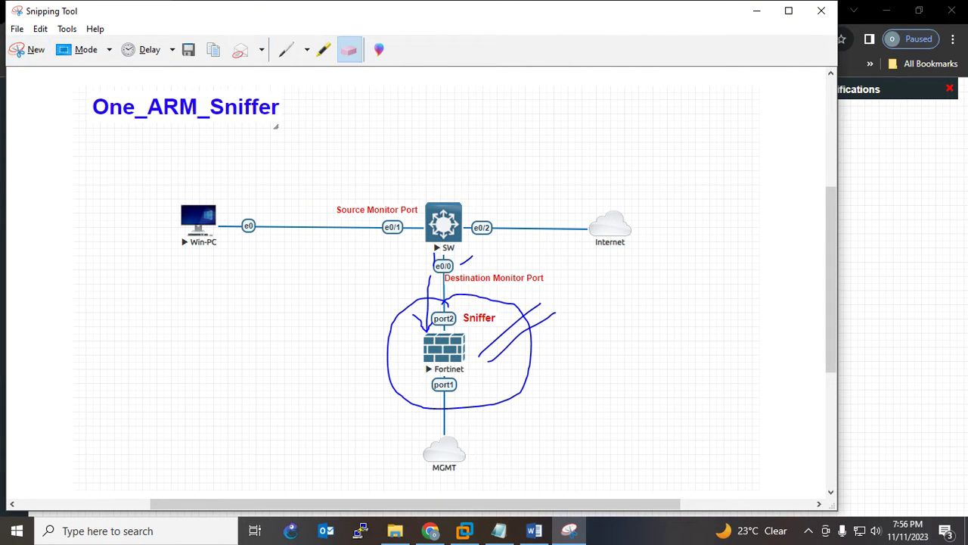
pyautogui.moveTo(468, 260); pyautogui.dragTo(521, 333)
pyautogui.moveTo(430, 278); pyautogui.dragTo(421, 321)
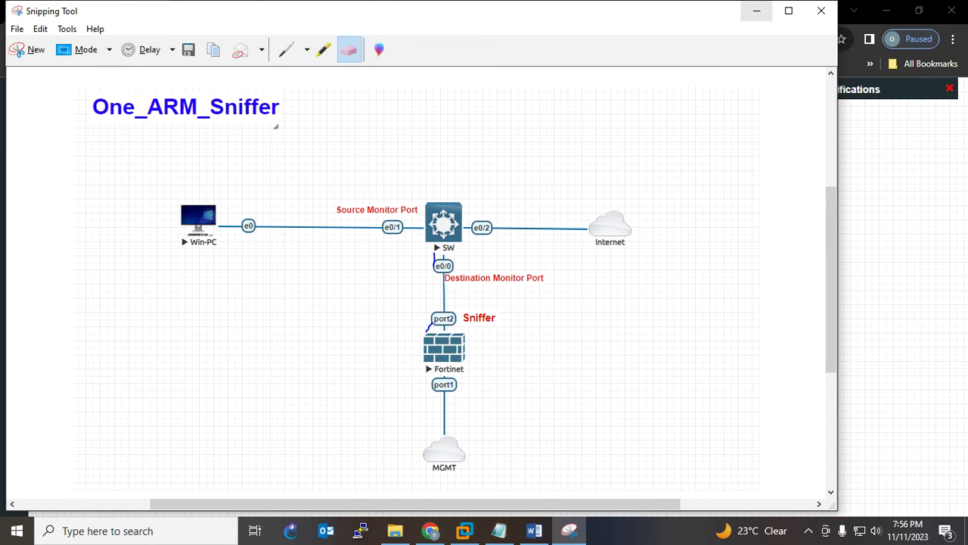
pyautogui.click(756, 10)
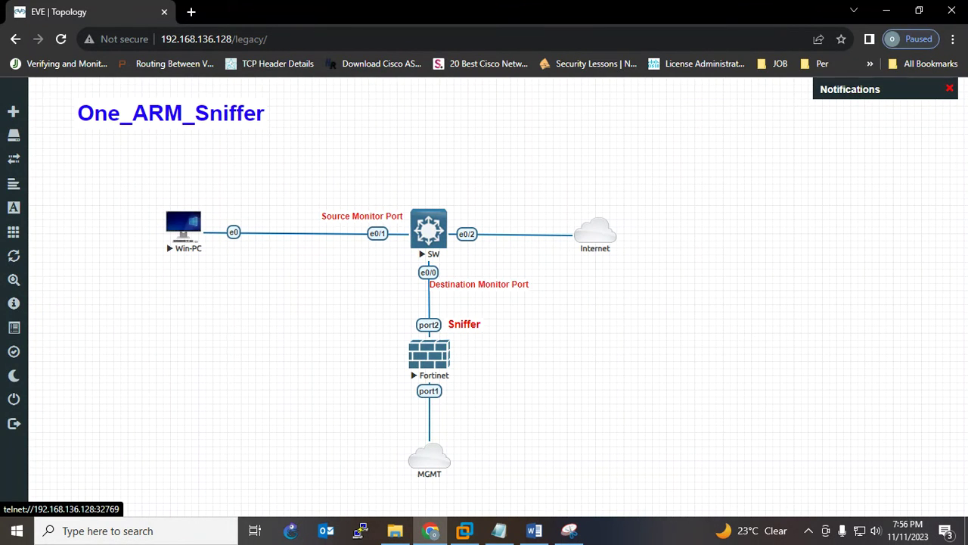
# Open the SW node's telnet console and move it aside from the topology
pyautogui.click(429, 229)
pyautogui.click(499, 139)
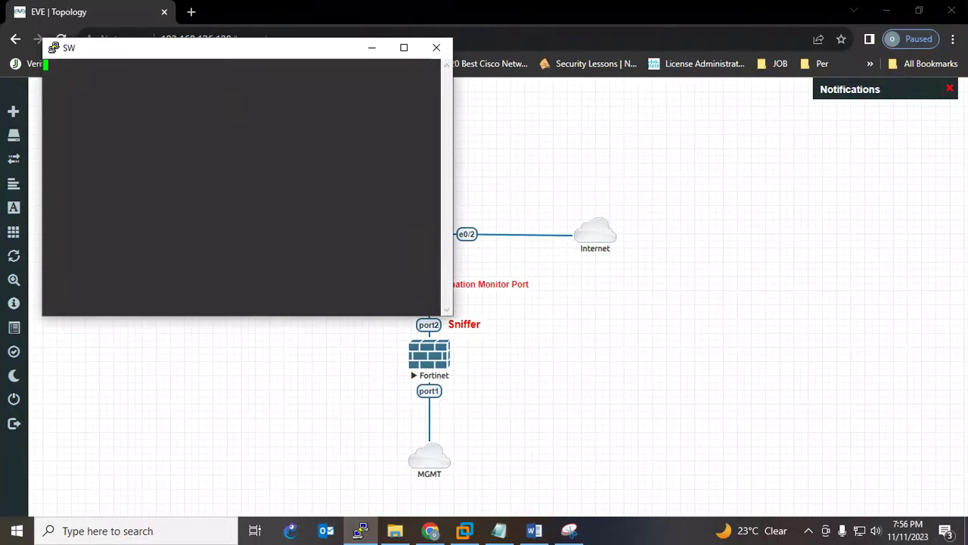
pyautogui.moveTo(192, 51); pyautogui.dragTo(677, 152)
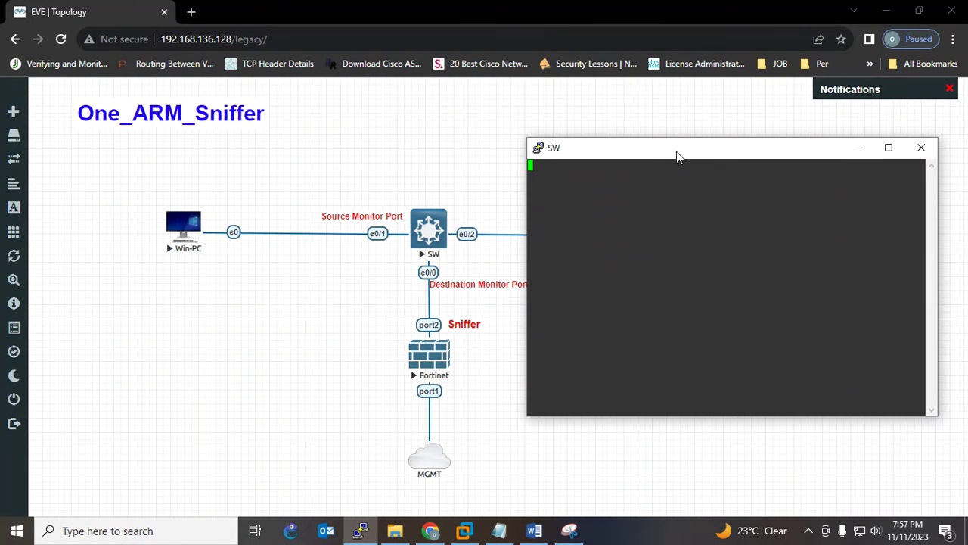
# Enter privileged mode with 'en' and global configuration with 'config t'
pyautogui.press('Return')
pyautogui.write('en')
pyautogui.press('Return')
pyautogui.press('Return')
pyautogui.press('Return')
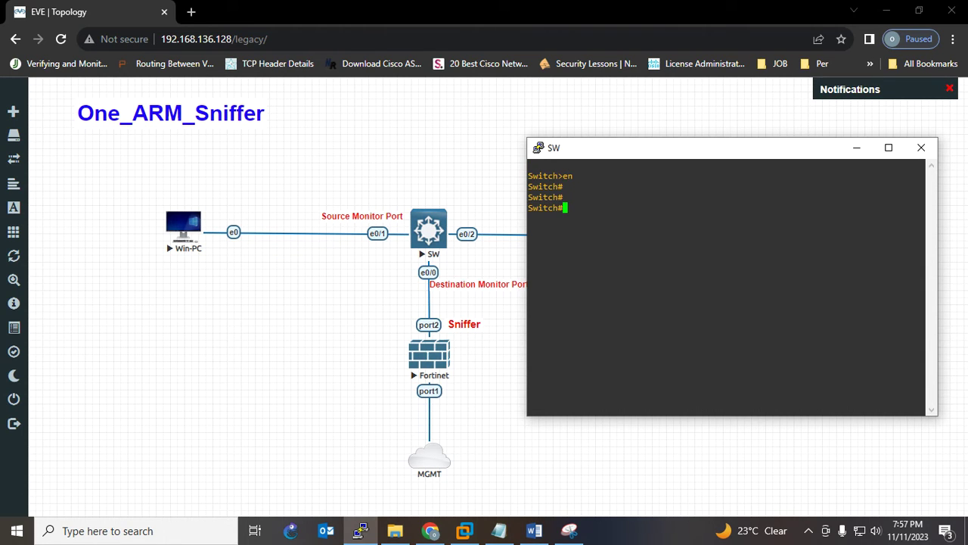
pyautogui.write('config t')
pyautogui.press('Return')
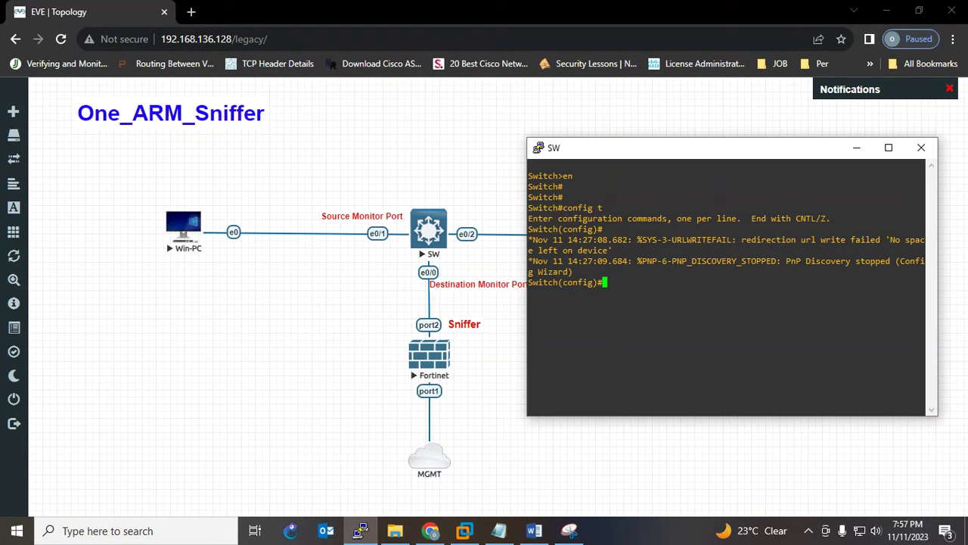
# Enter 'monitor session 1 source interface ethernet 0/1' using tab completion
pyautogui.write('mon')
pyautogui.press('Tab')
pyautogui.write('se')
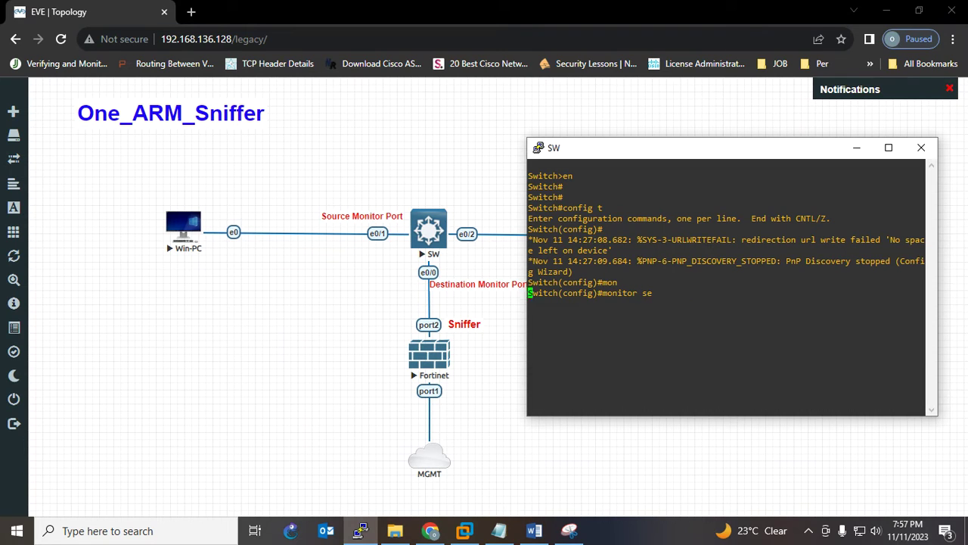
pyautogui.press('Tab')
pyautogui.write('1')
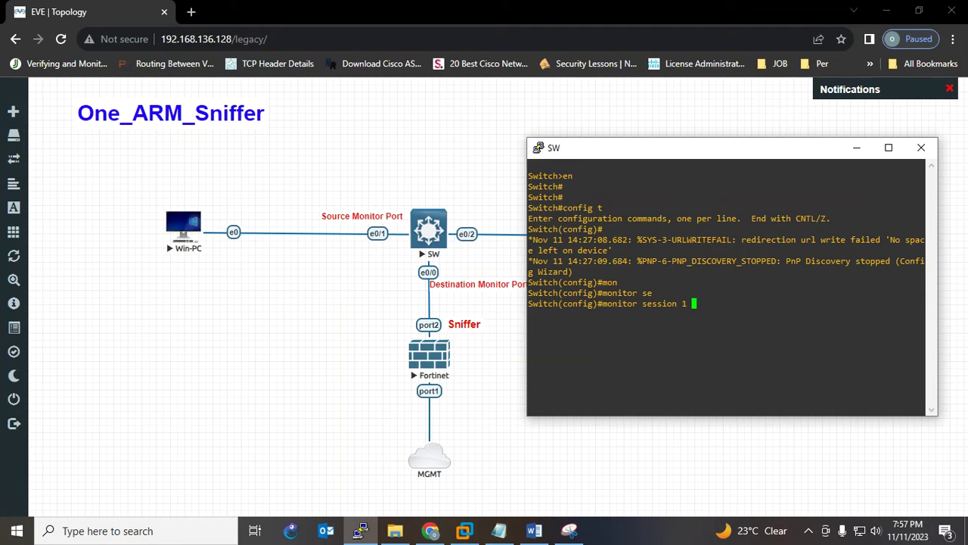
pyautogui.write(' so')
pyautogui.press('Tab')
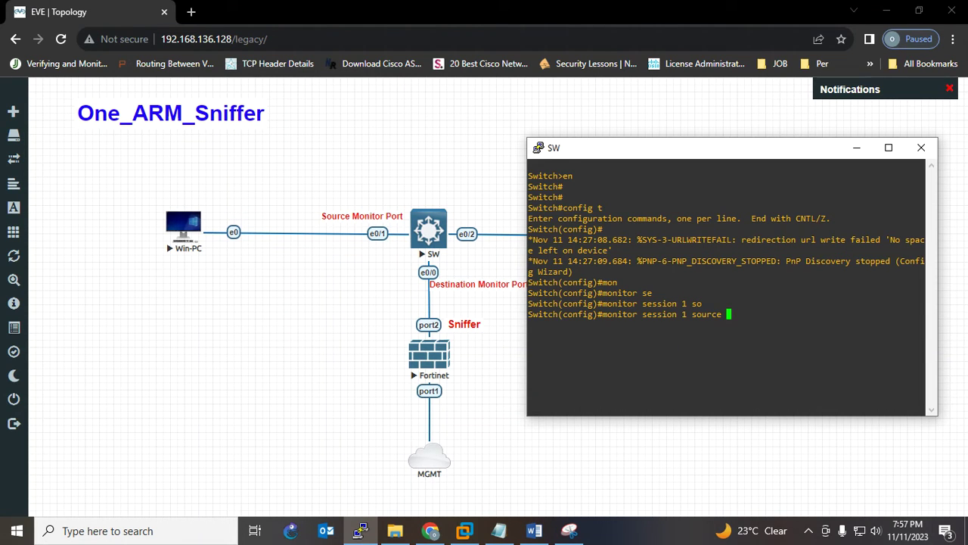
pyautogui.write('in')
pyautogui.press('Tab')
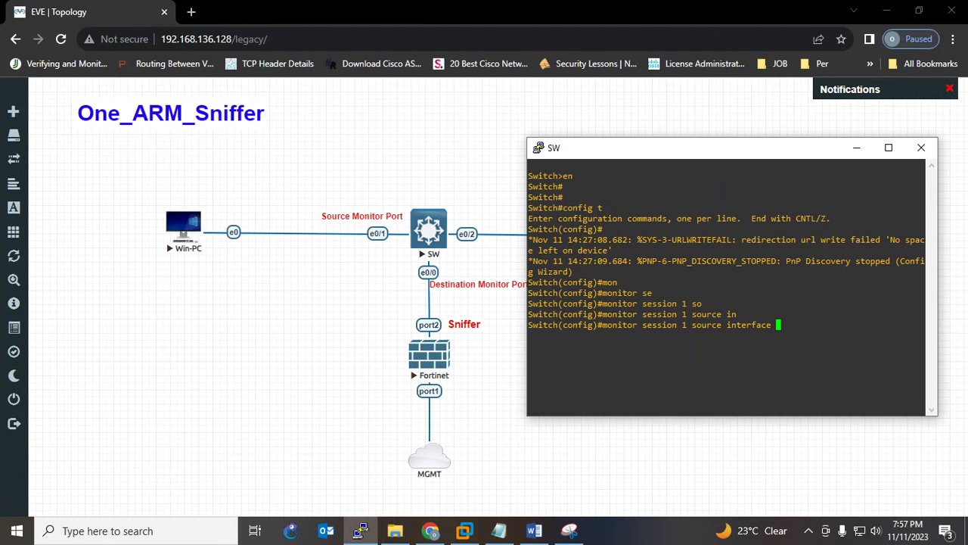
pyautogui.write('e')
pyautogui.press('Tab')
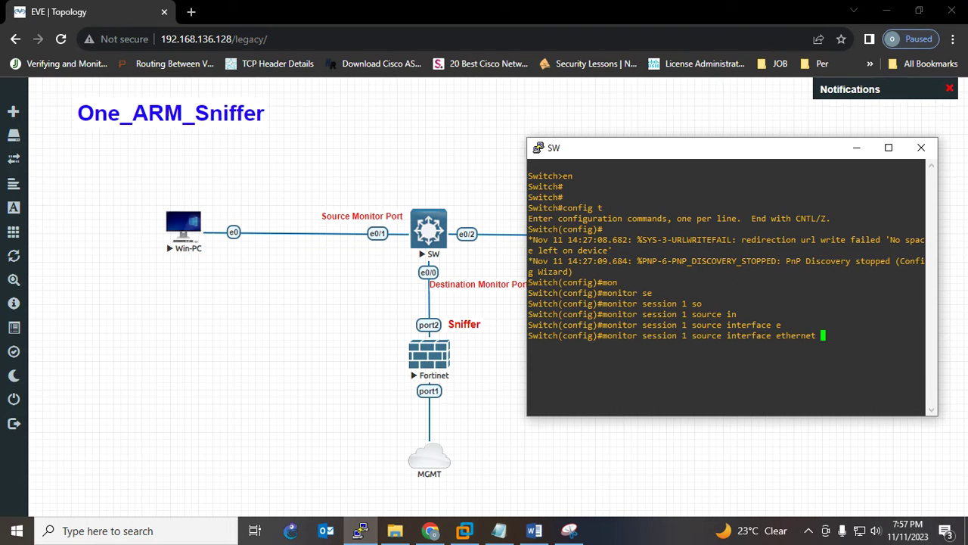
pyautogui.write('0/1')
pyautogui.press('Return')
# Recall the source command and list its direction options: both, rx, tx
pyautogui.press('Up')
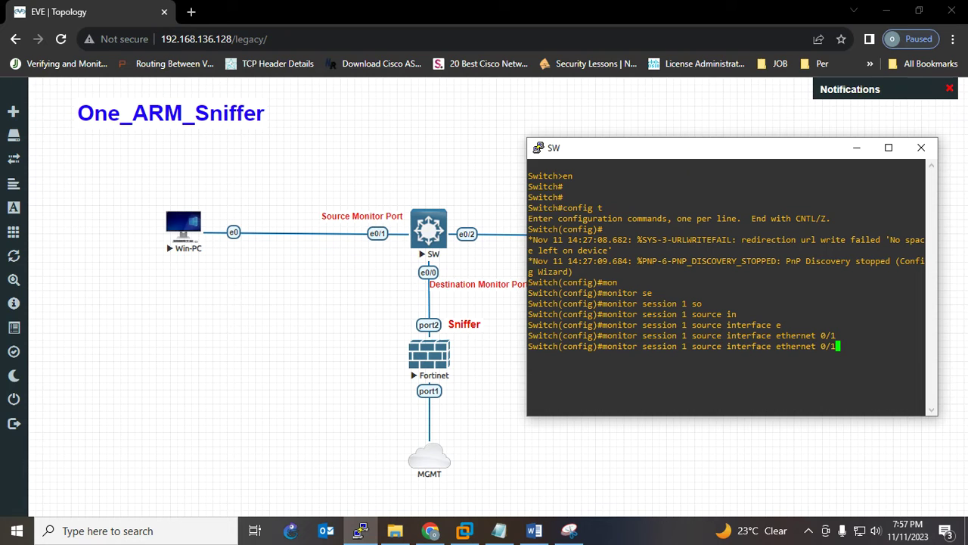
pyautogui.write('b')
pyautogui.press('BackSpace')
pyautogui.write('?')
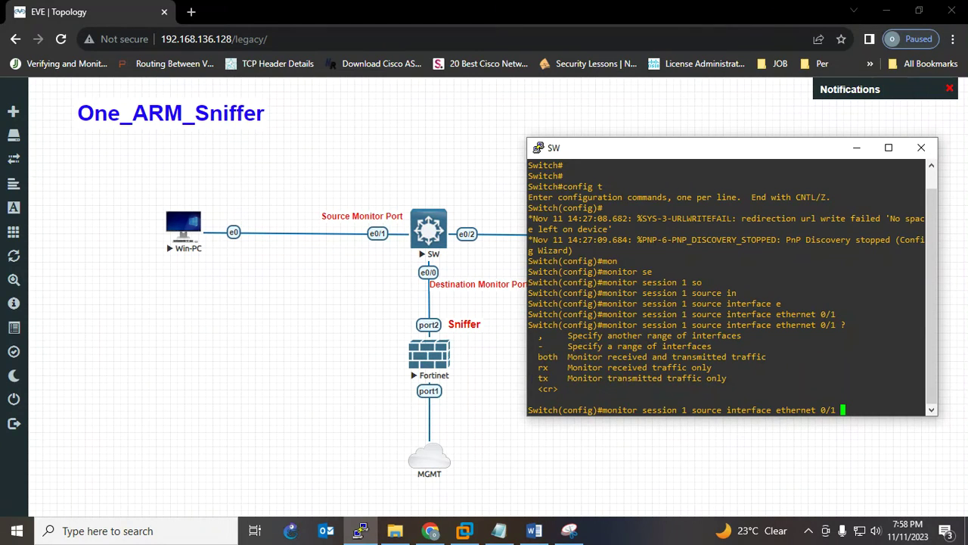
# Complete the source command as 'monitor session 1 source interface ethernet 0/1 both'
pyautogui.write('bo')
pyautogui.press('Tab')
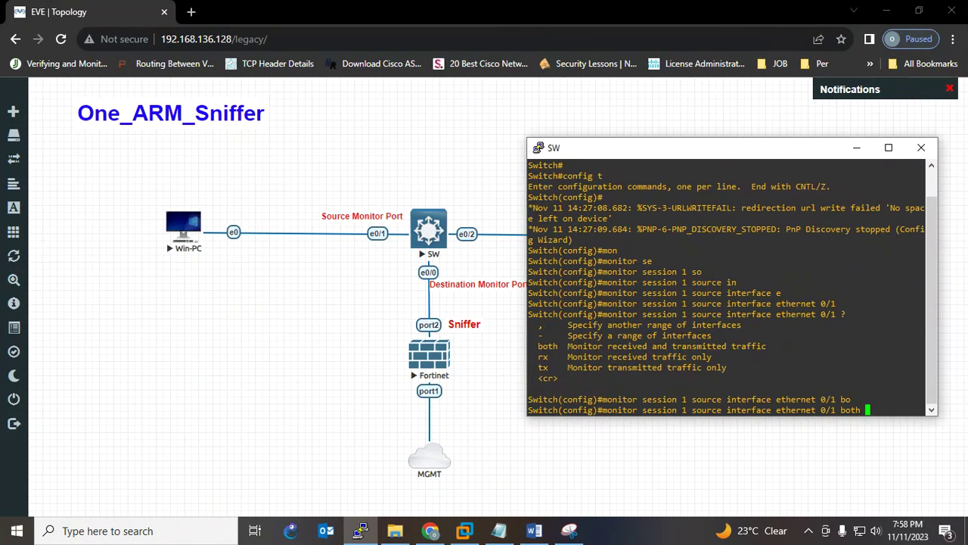
pyautogui.press('Return')
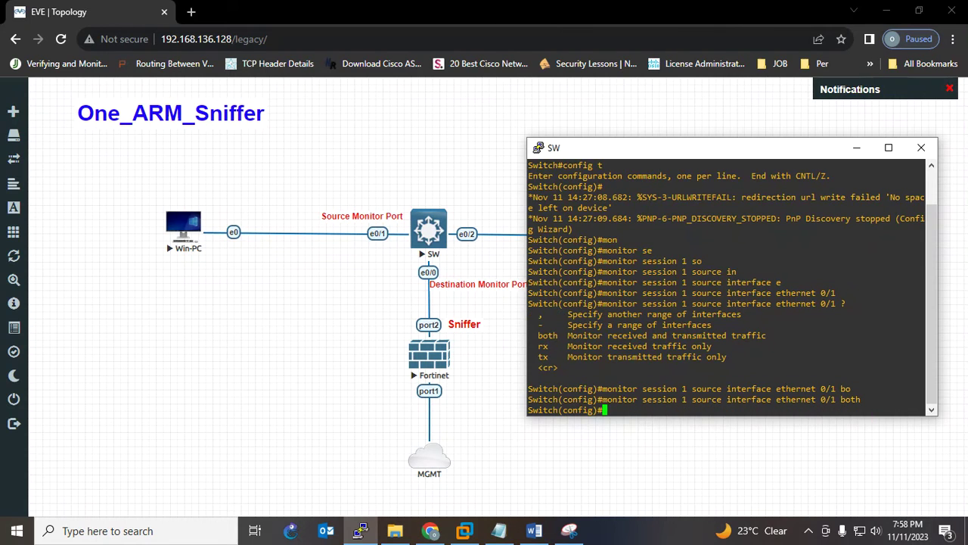
# Add 'monitor session 1 destination interface ethernet 0/0'
pyautogui.press('Up')
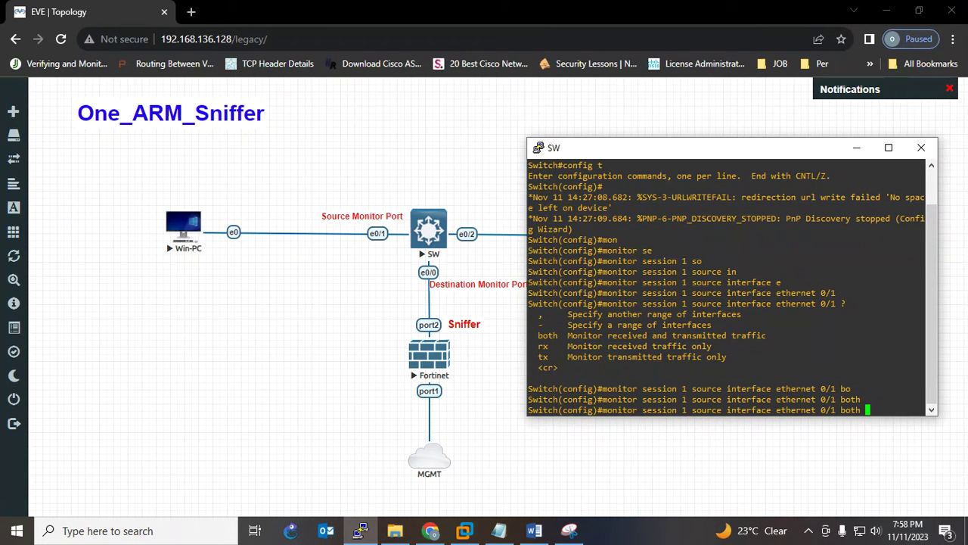
pyautogui.press('BackSpace')
pyautogui.press('BackSpace')
pyautogui.press('BackSpace')
pyautogui.press('BackSpace')
pyautogui.press('BackSpace')
pyautogui.press('BackSpace')
pyautogui.press('BackSpace')
pyautogui.press('BackSpace')
pyautogui.press('BackSpace')
pyautogui.press('BackSpace')
pyautogui.press('BackSpace')
pyautogui.press('BackSpace')
pyautogui.press('BackSpace')
pyautogui.press('BackSpace')
pyautogui.press('BackSpace')
pyautogui.press('BackSpace')
pyautogui.press('BackSpace')
pyautogui.press('BackSpace')
pyautogui.press('BackSpace')
pyautogui.press('BackSpace')
pyautogui.press('BackSpace')
pyautogui.press('BackSpace')
pyautogui.press('BackSpace')
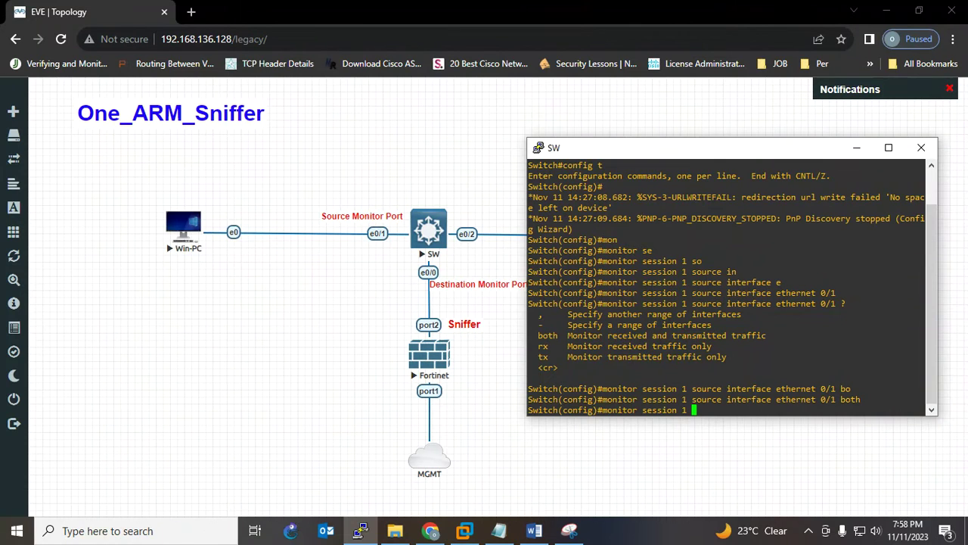
pyautogui.write('de')
pyautogui.press('Tab')
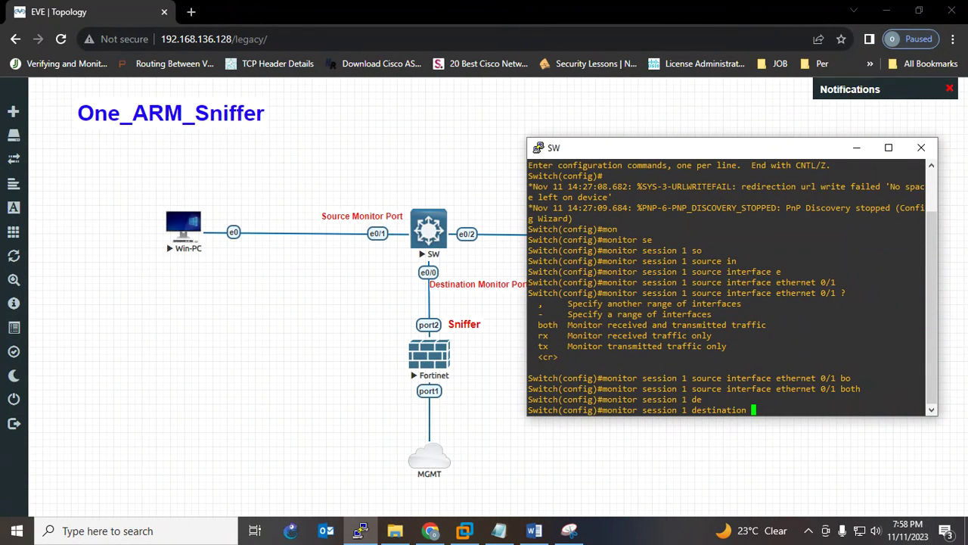
pyautogui.write('in')
pyautogui.press('Tab')
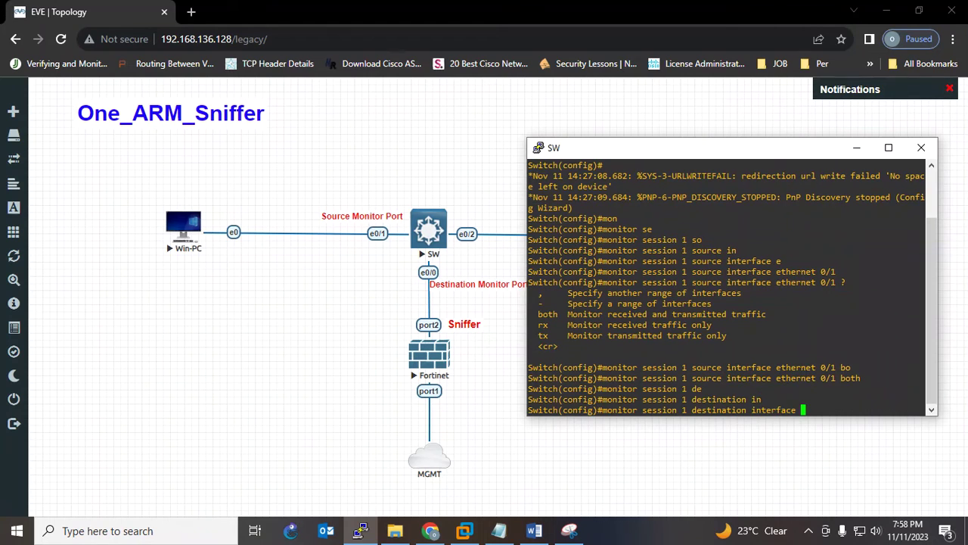
pyautogui.write('et')
pyautogui.press('Tab')
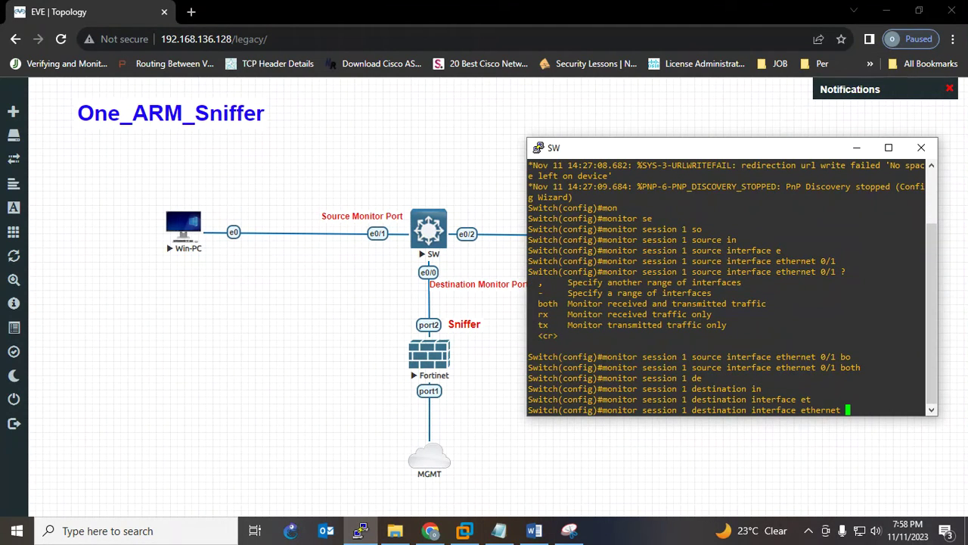
pyautogui.write('e')
pyautogui.press('BackSpace')
pyautogui.write('0/0')
pyautogui.press('Return')
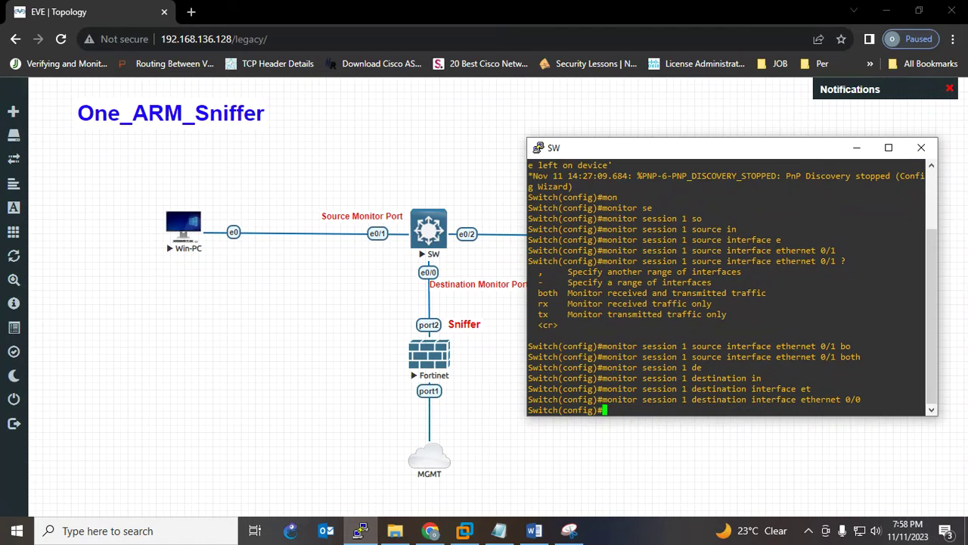
# Exit configuration mode and save the switch configuration with 'wr'
pyautogui.press('Return')
pyautogui.press('Return')
pyautogui.press('Return')
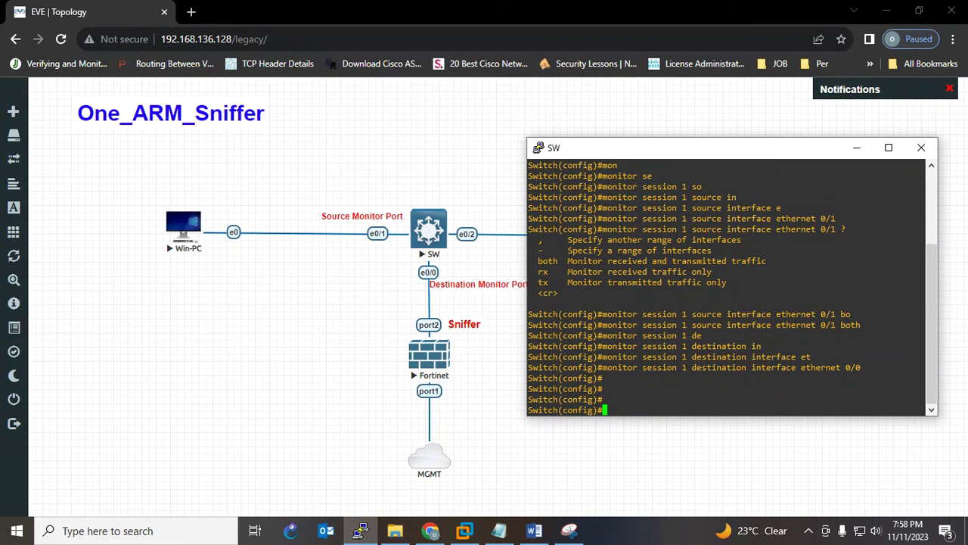
pyautogui.hotkey('ctrl', 'z')
pyautogui.press('Return')
pyautogui.press('Return')
pyautogui.press('Return')
pyautogui.write('wr')
pyautogui.press('Return')
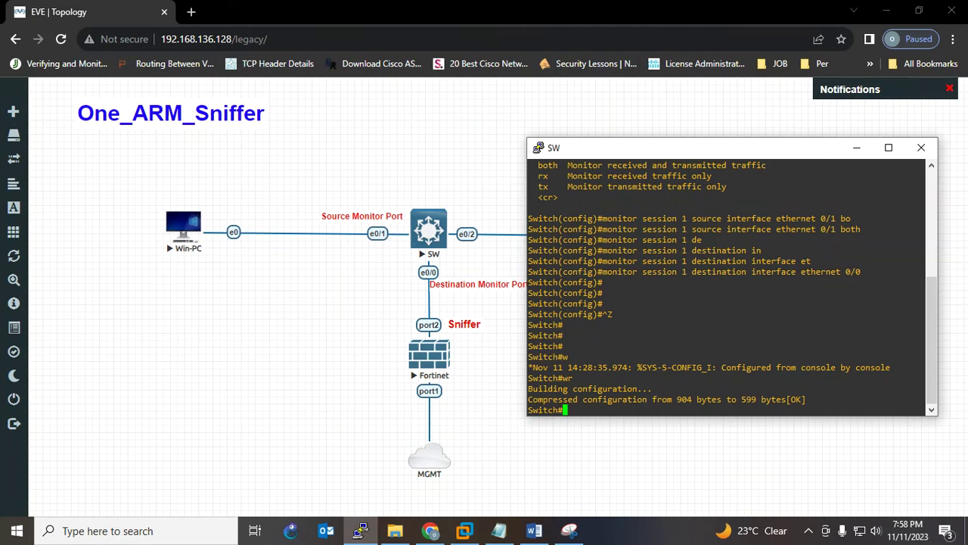
pyautogui.hotkey('alt', 'Tab')
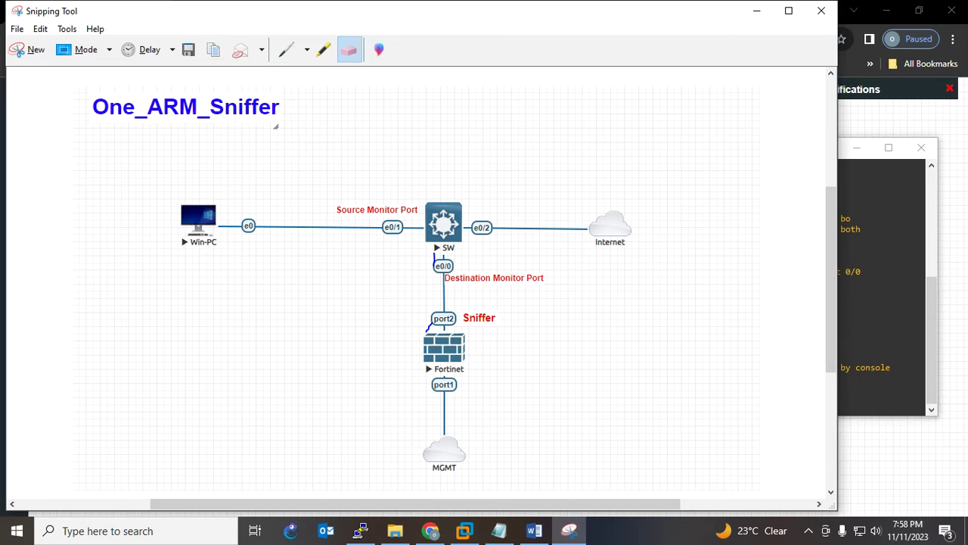
# Pen-circle and underline ports e0/1 and e0/0 on the snip, then minimize Snipping Tool
pyautogui.click(286, 50)
pyautogui.moveTo(404, 227)
pyautogui.mouseDown()
pyautogui.moveTo(355, 207)
pyautogui.moveTo(418, 209)
pyautogui.moveTo(390, 250)
pyautogui.mouseUp()
pyautogui.moveTo(449, 254)
pyautogui.mouseDown()
pyautogui.moveTo(466, 261)
pyautogui.moveTo(421, 275)
pyautogui.moveTo(467, 262)
pyautogui.mouseUp()
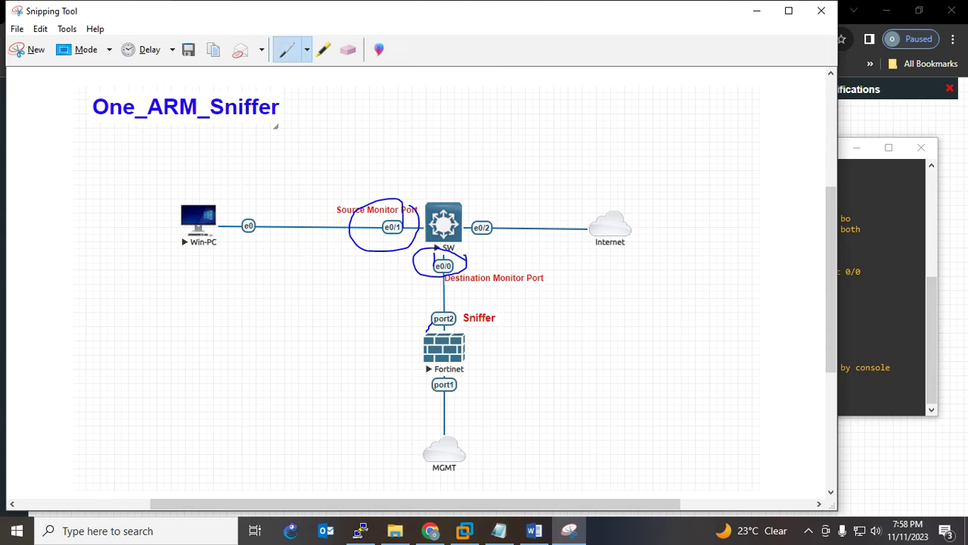
pyautogui.moveTo(386, 236); pyautogui.dragTo(402, 236)
pyautogui.moveTo(452, 279); pyautogui.dragTo(426, 282)
pyautogui.click(755, 11)
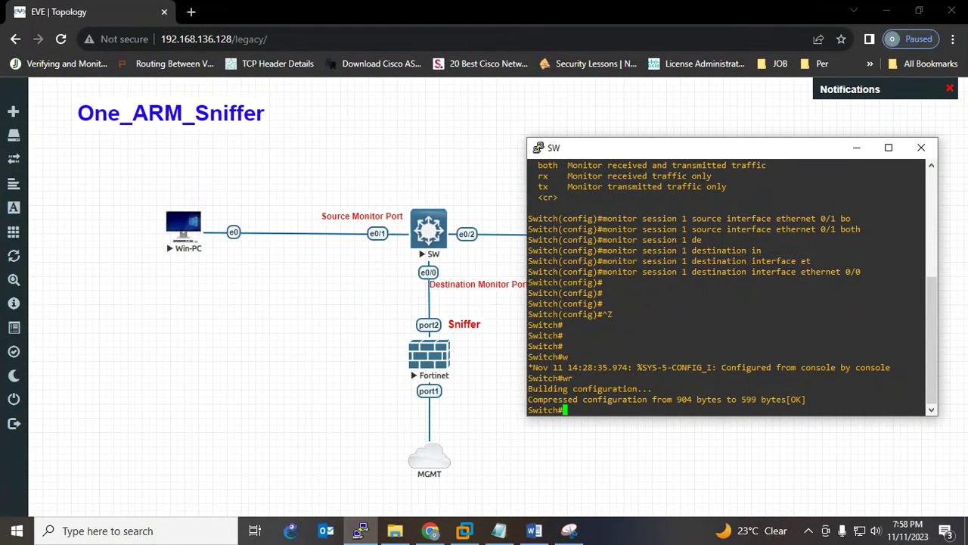
# Open the Fortinet node's telnet console, then circle the Internet cloud and its e0/2 link
pyautogui.click(858, 148)
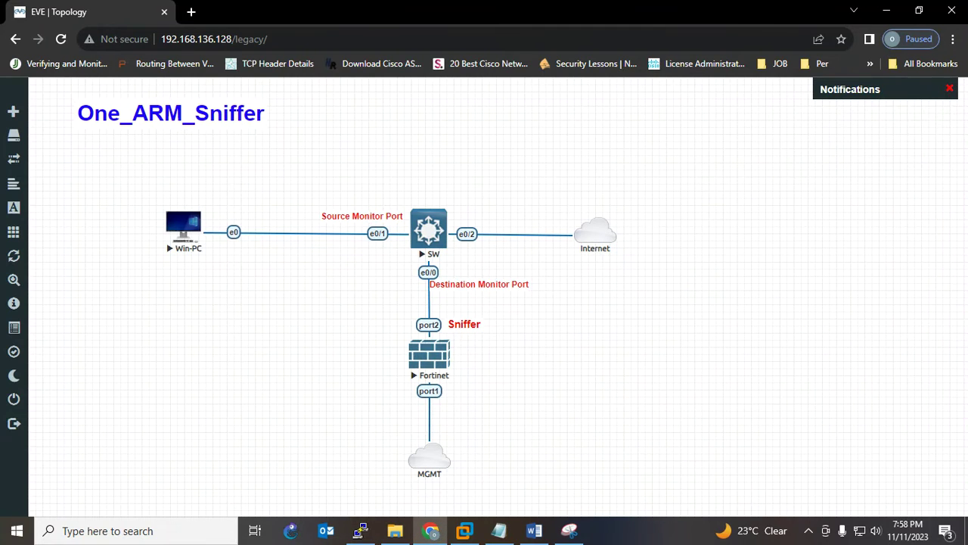
pyautogui.click(429, 355)
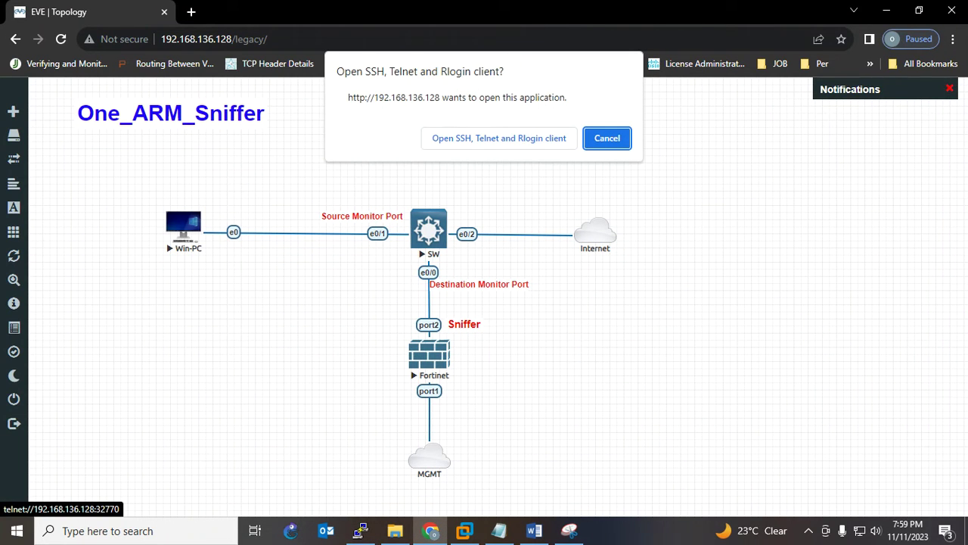
pyautogui.click(499, 137)
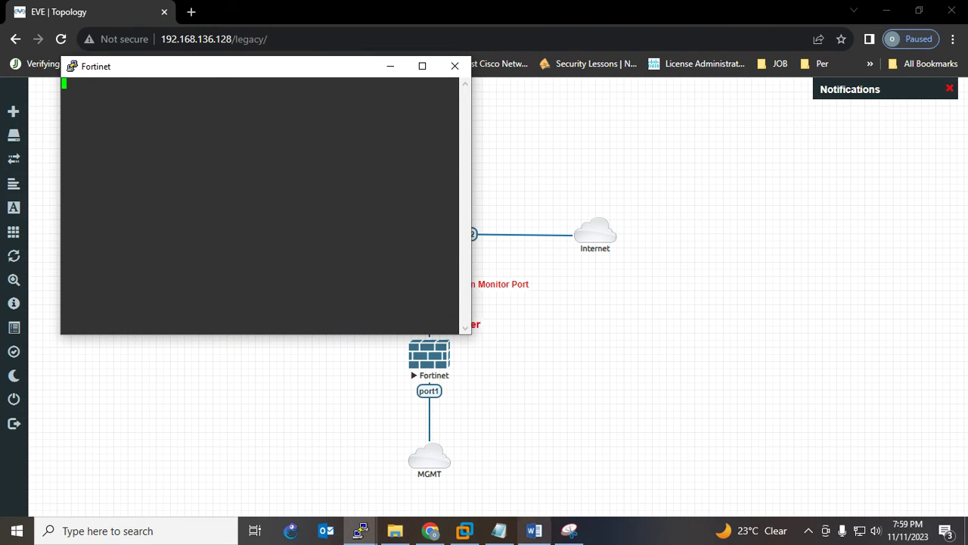
pyautogui.click(569, 531)
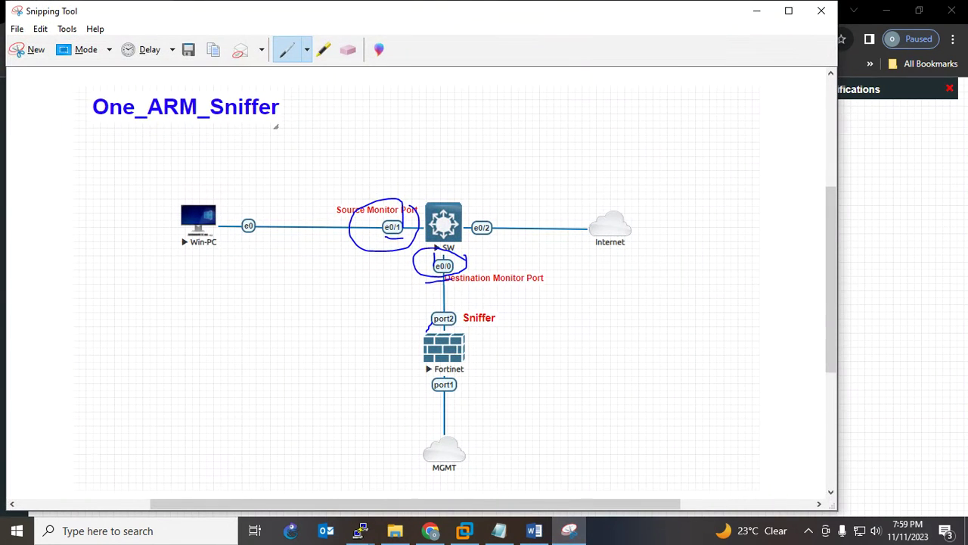
pyautogui.moveTo(632, 197)
pyautogui.mouseDown()
pyautogui.moveTo(562, 235)
pyautogui.moveTo(647, 236)
pyautogui.moveTo(602, 198)
pyautogui.moveTo(503, 220)
pyautogui.mouseUp()
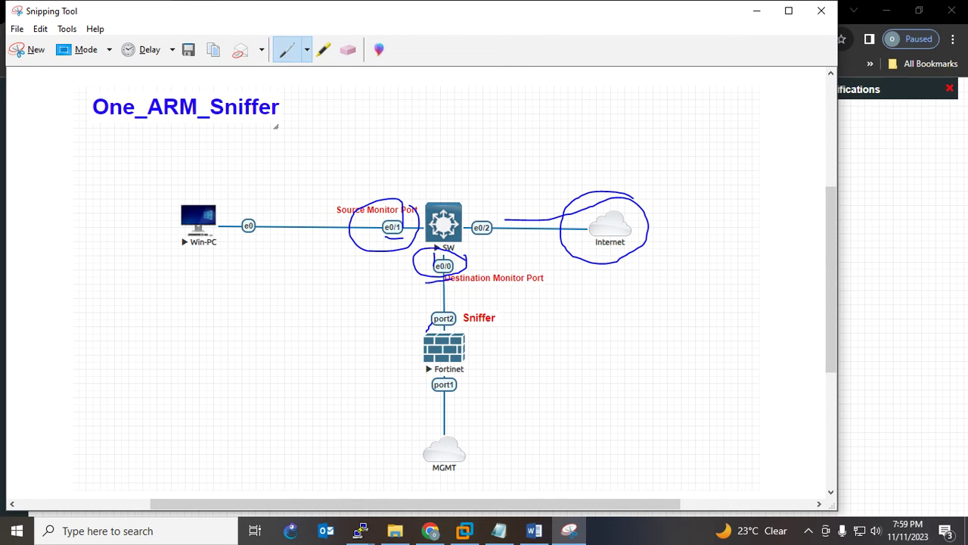
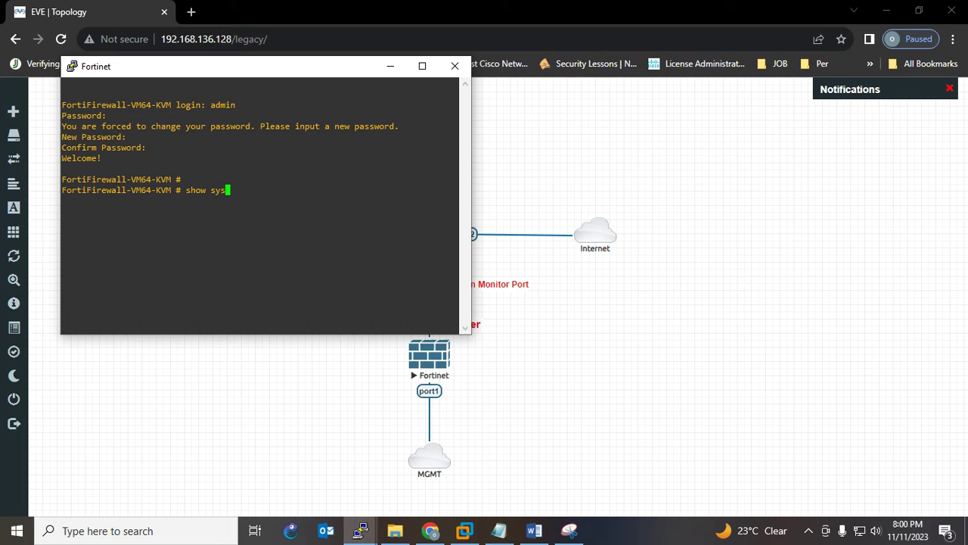
# Run 'show system interface', highlight port1's DHCP address 192.168.89.129, then open a new browser tab
pyautogui.write('tem interface')
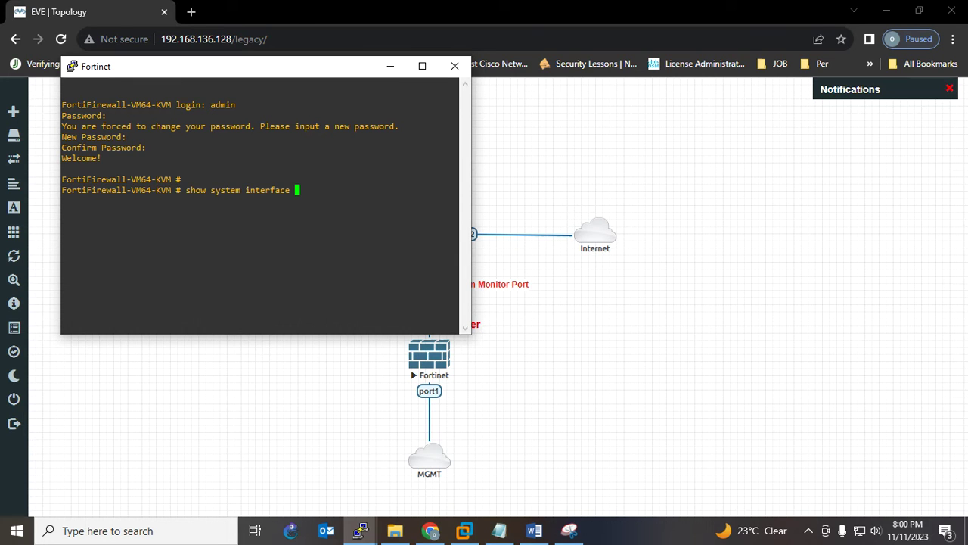
pyautogui.press('Return')
pyautogui.press('Up')
pyautogui.moveTo(62, 253); pyautogui.dragTo(119, 253)
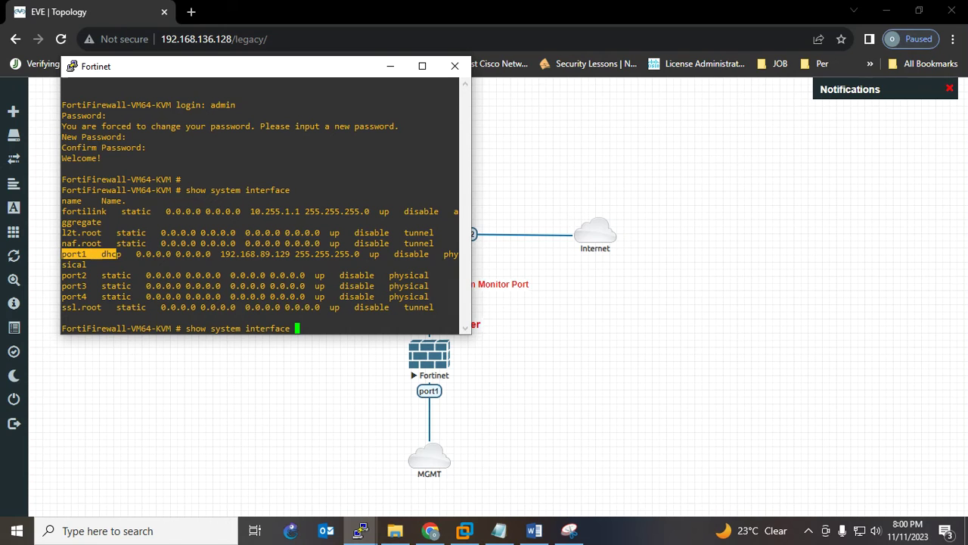
pyautogui.doubleClick(255, 253)
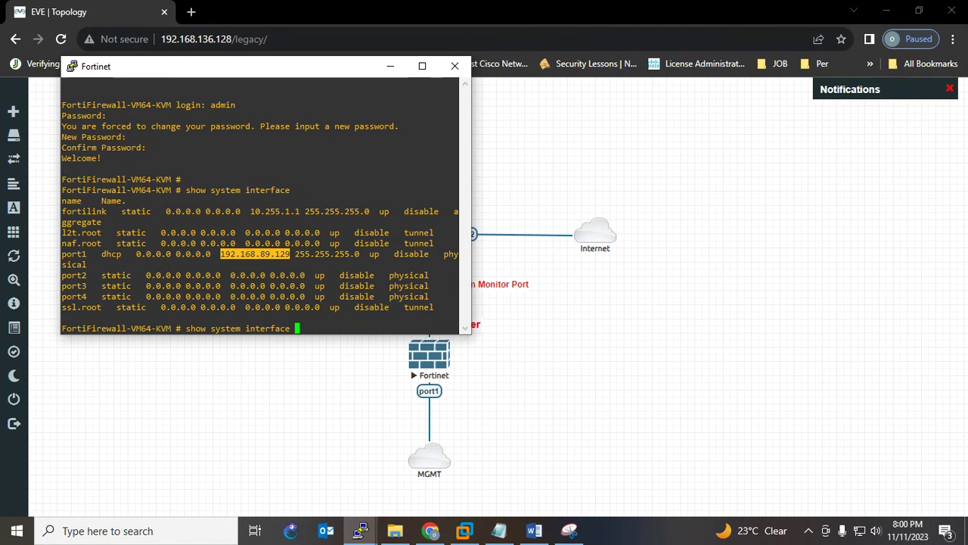
pyautogui.click(191, 12)
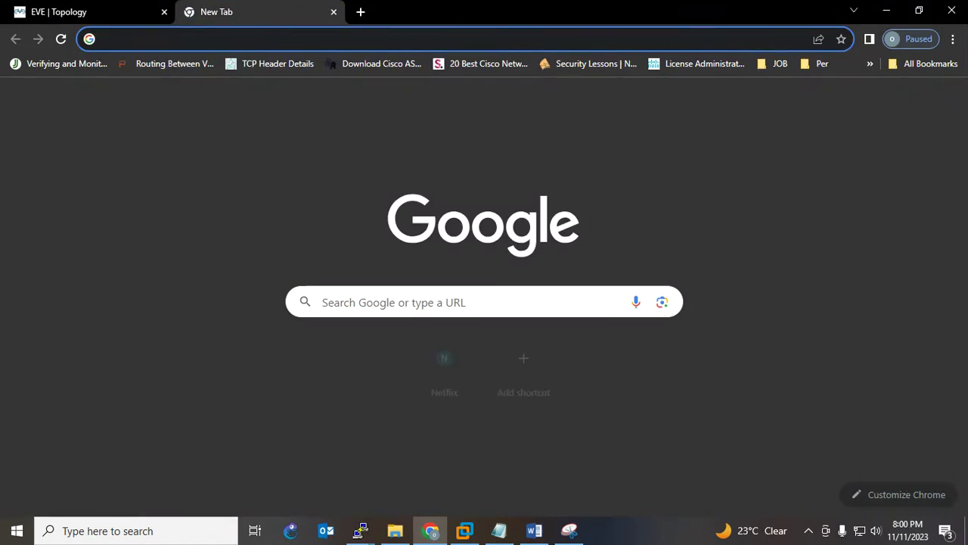
# Browse to 192.168.89.129 and log in to the FortiGate as admin with the account password
pyautogui.write('192.168.89.129')
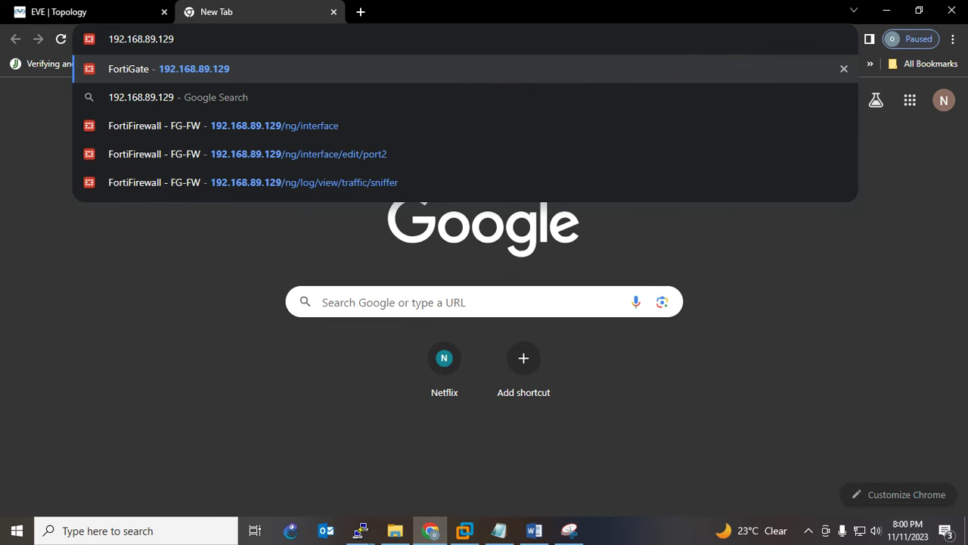
pyautogui.press('Return')
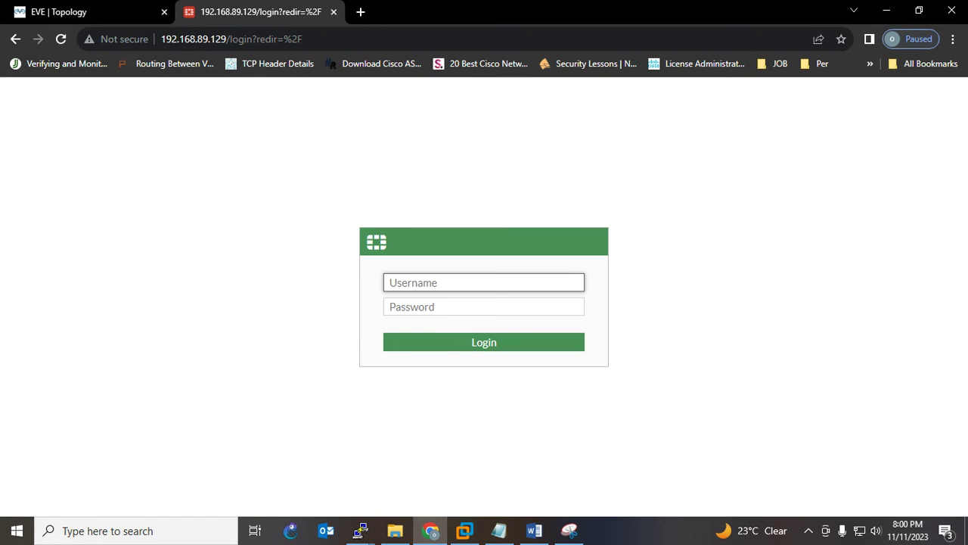
pyautogui.write('admin')
pyautogui.press('Tab')
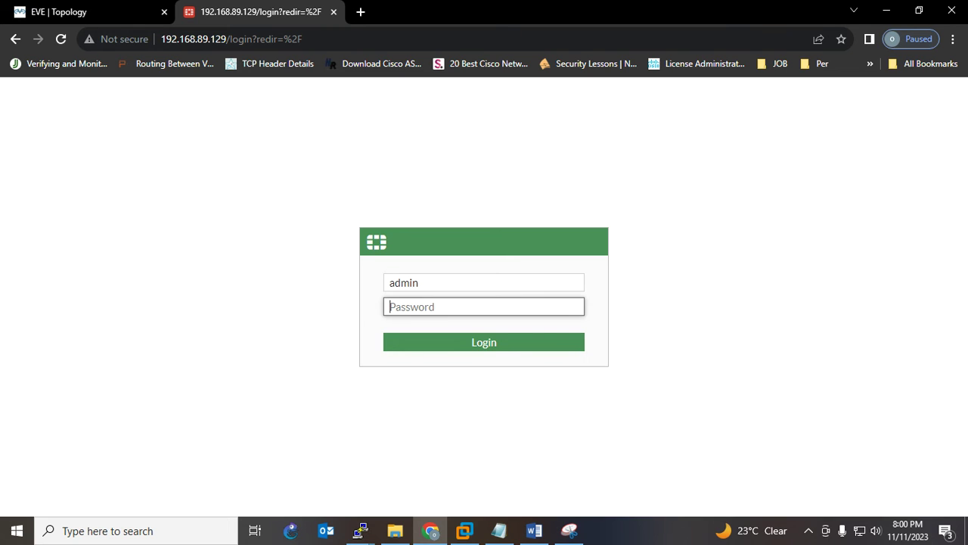
pyautogui.write('•')
pyautogui.press('Return')
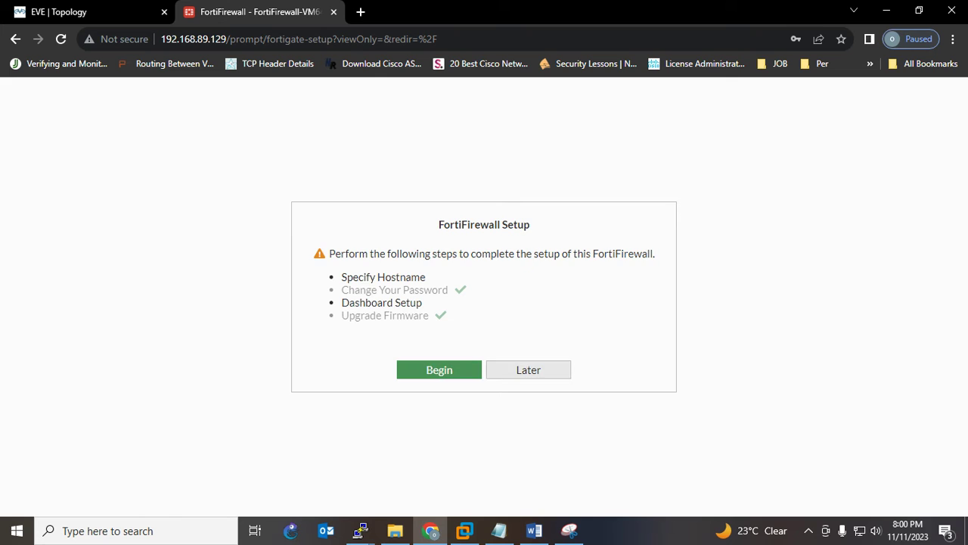
# Postpone the initial setup, dismiss the release overview, and briefly check the saved topology diagram
pyautogui.click(528, 369)
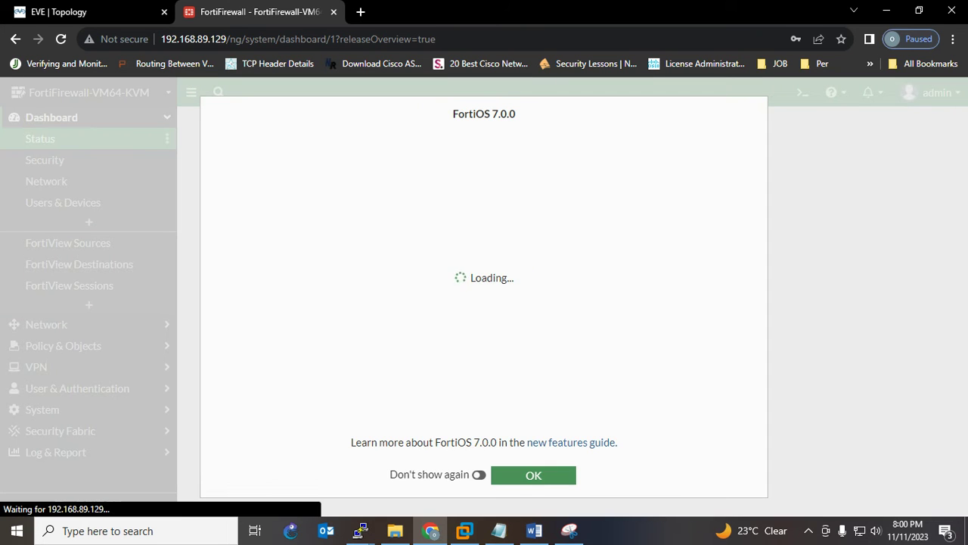
pyautogui.click(534, 475)
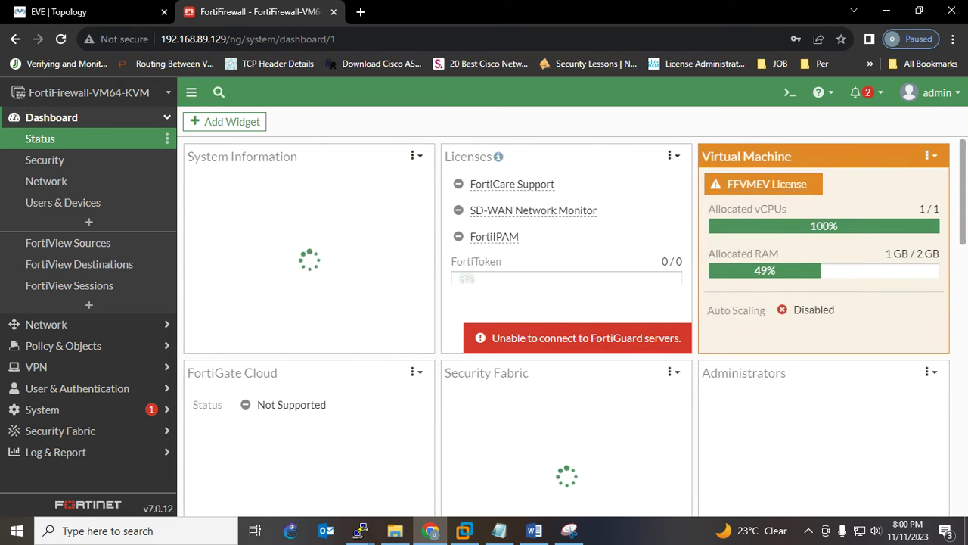
pyautogui.moveTo(569, 531)
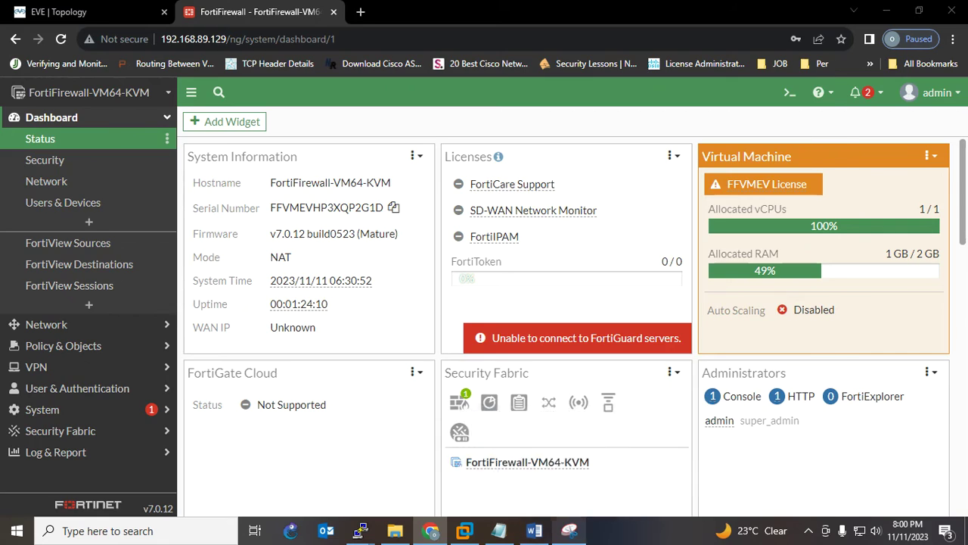
pyautogui.click(569, 530)
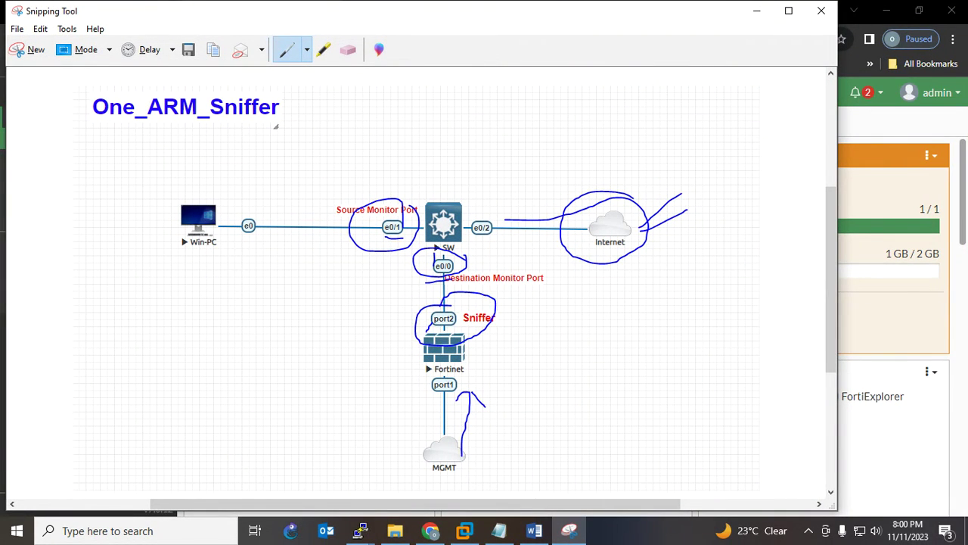
pyautogui.click(756, 11)
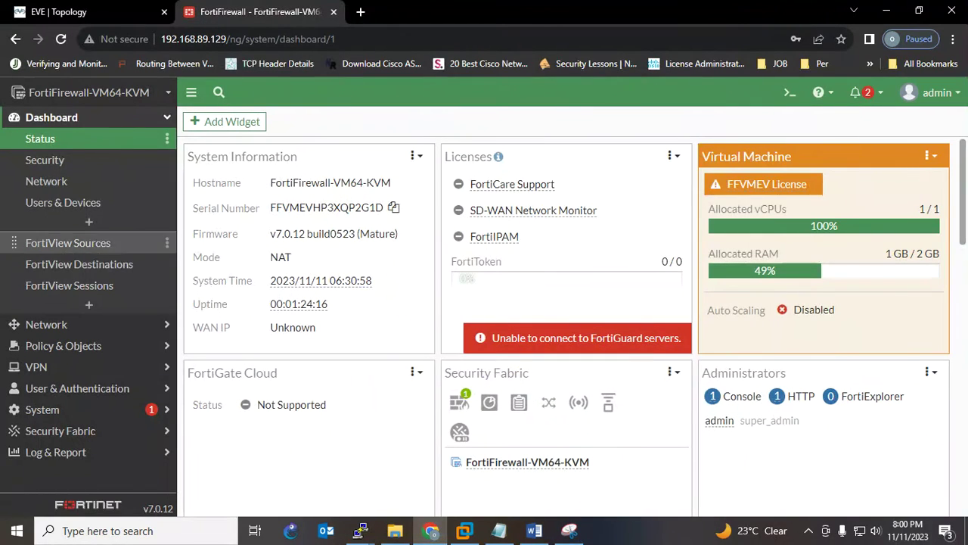
# Open port2's settings from the Network > Interfaces list
pyautogui.click(76, 325)
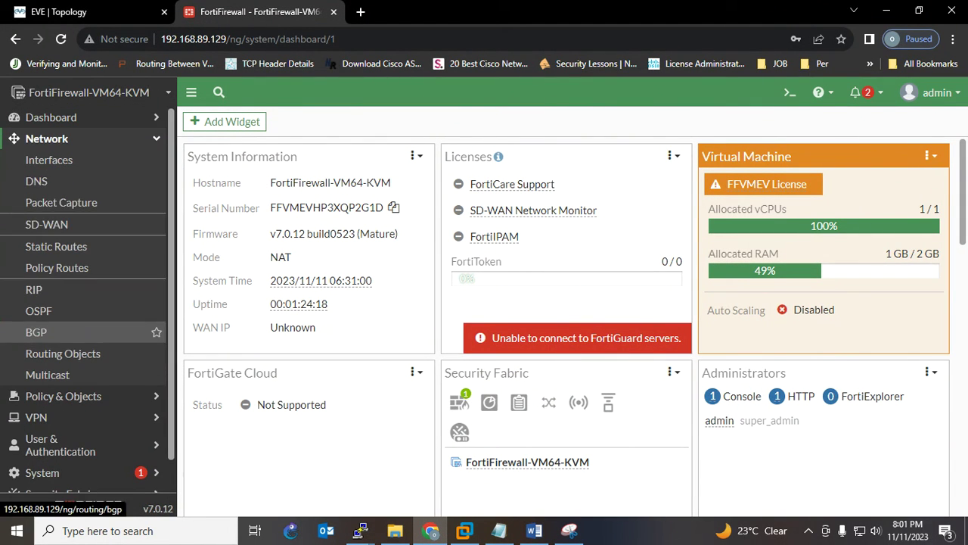
pyautogui.click(49, 160)
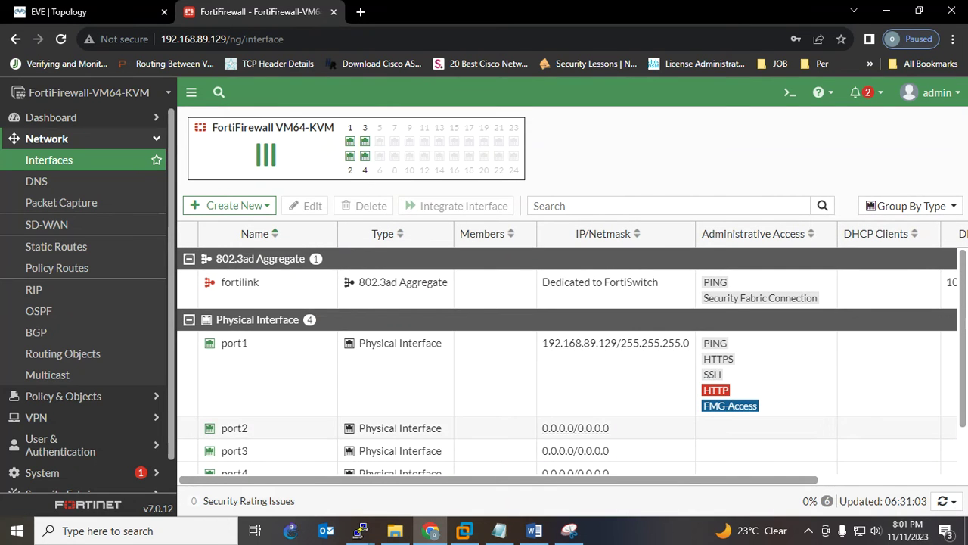
pyautogui.click(379, 427)
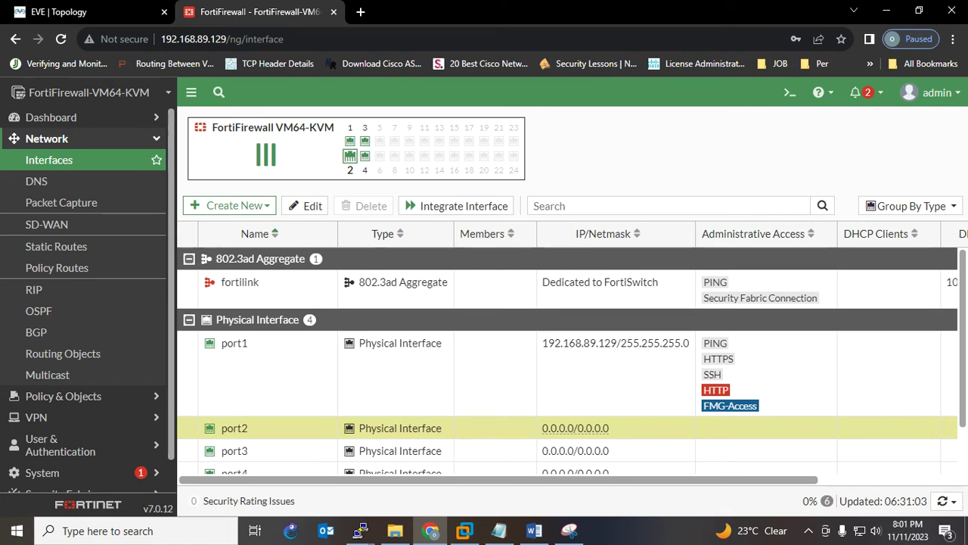
pyautogui.doubleClick(227, 428)
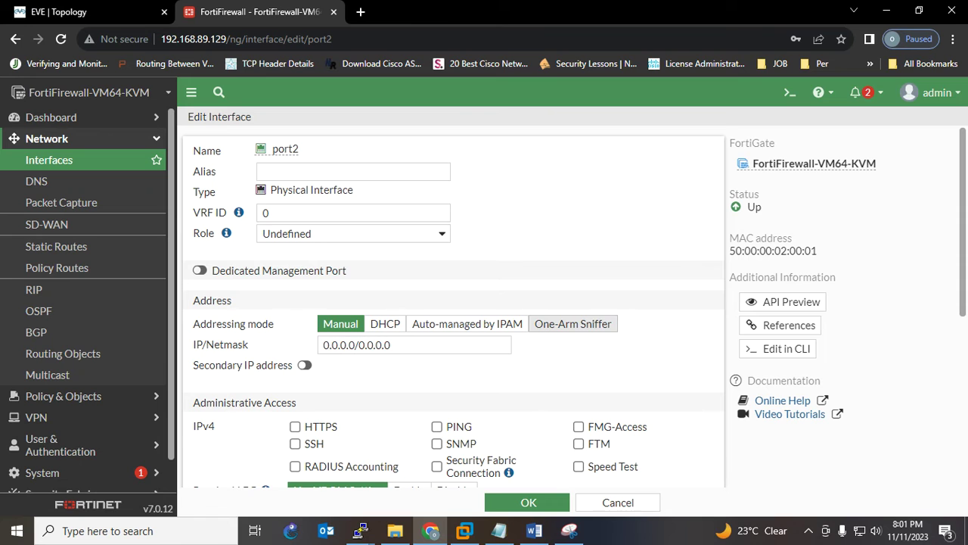
# Make port2 a One-Arm Sniffer with AntiVirus, Web Filter, Application Control, IPS and File Filter enabled
pyautogui.click(573, 323)
pyautogui.scroll(-3, 572, 323)
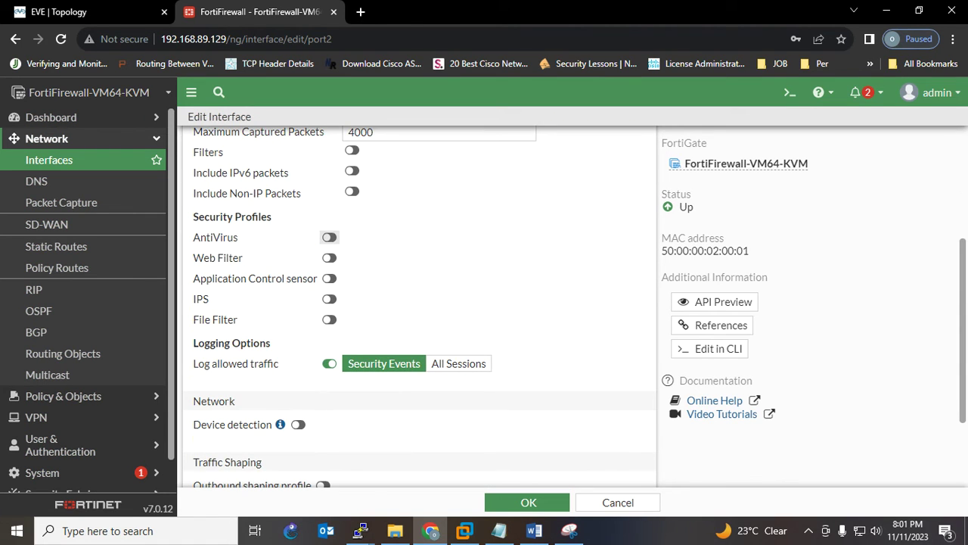
pyautogui.click(329, 237)
pyautogui.click(329, 258)
pyautogui.click(329, 278)
pyautogui.click(329, 299)
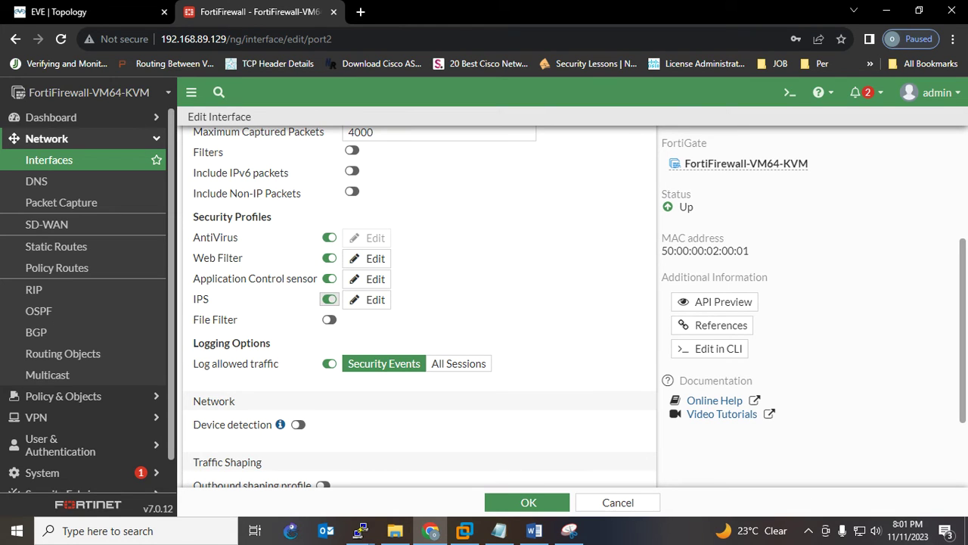
pyautogui.click(329, 319)
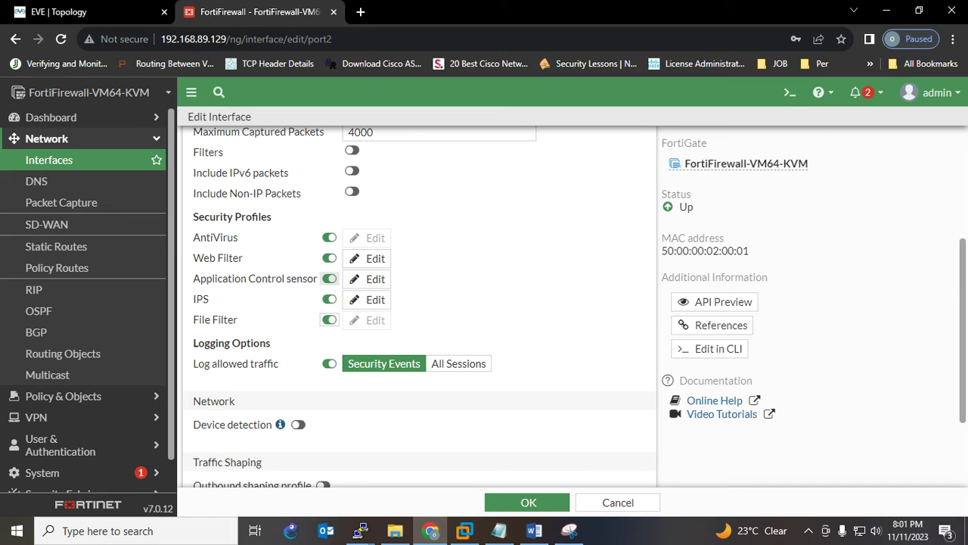
# Turn the sniffer's capture filters off and save port2's settings
pyautogui.scroll(2, 418, 302)
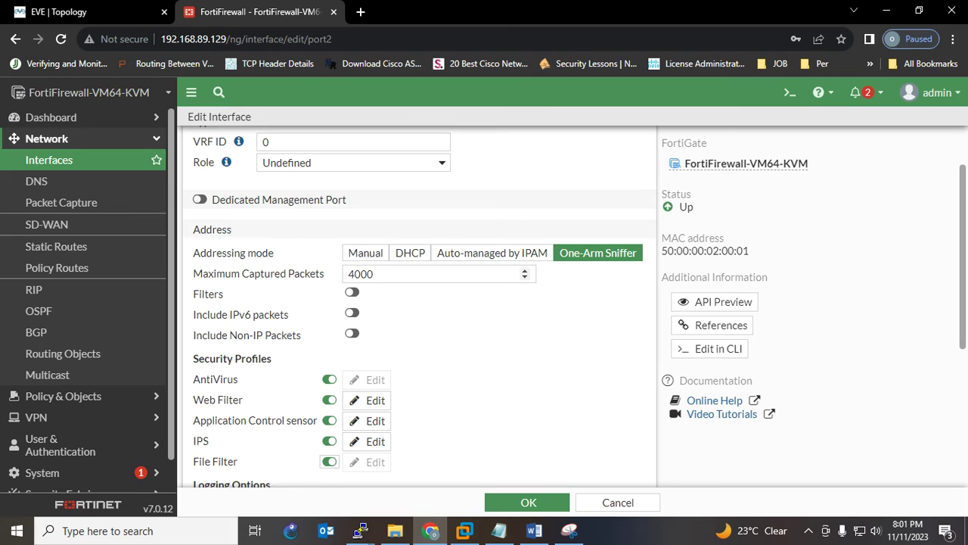
pyautogui.click(352, 292)
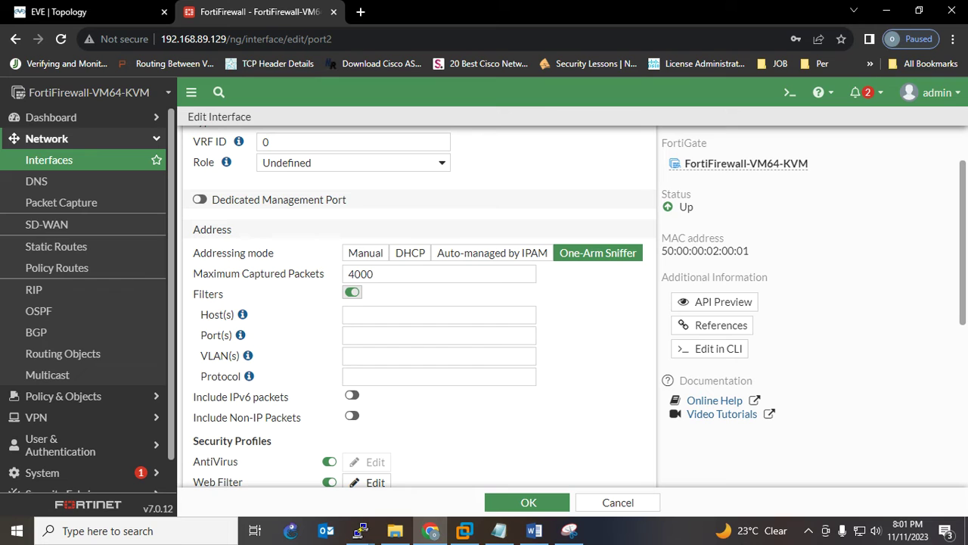
pyautogui.click(352, 292)
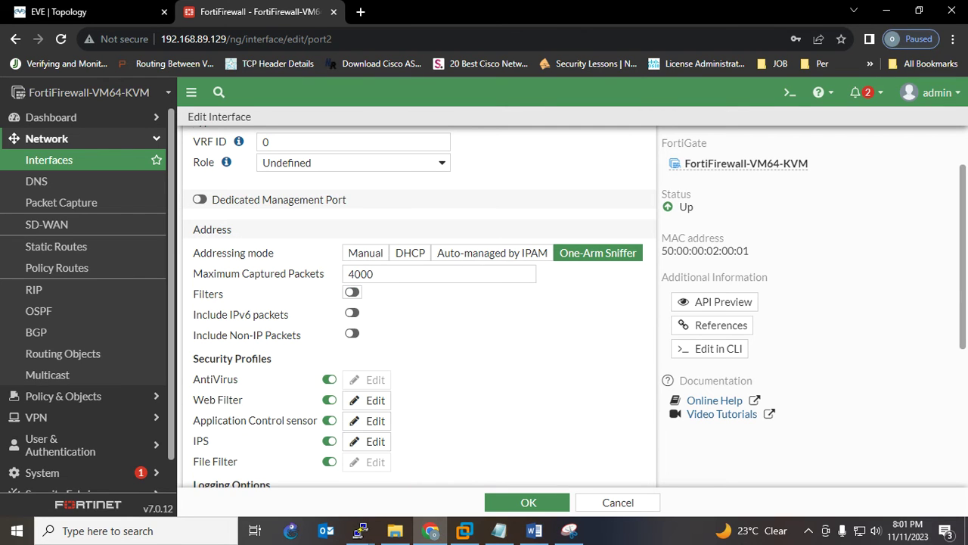
pyautogui.scroll(-4, 416, 303)
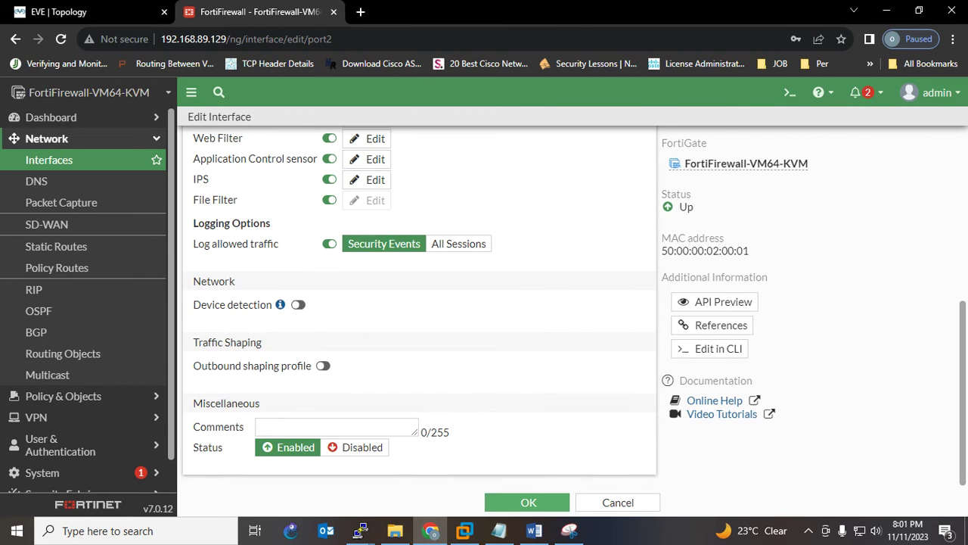
pyautogui.click(528, 502)
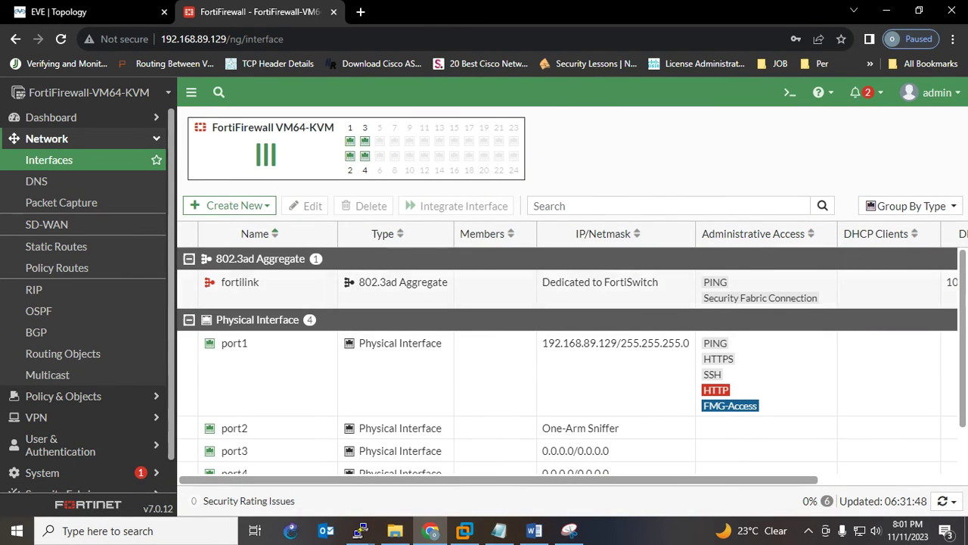
pyautogui.scroll(-2, 568, 363)
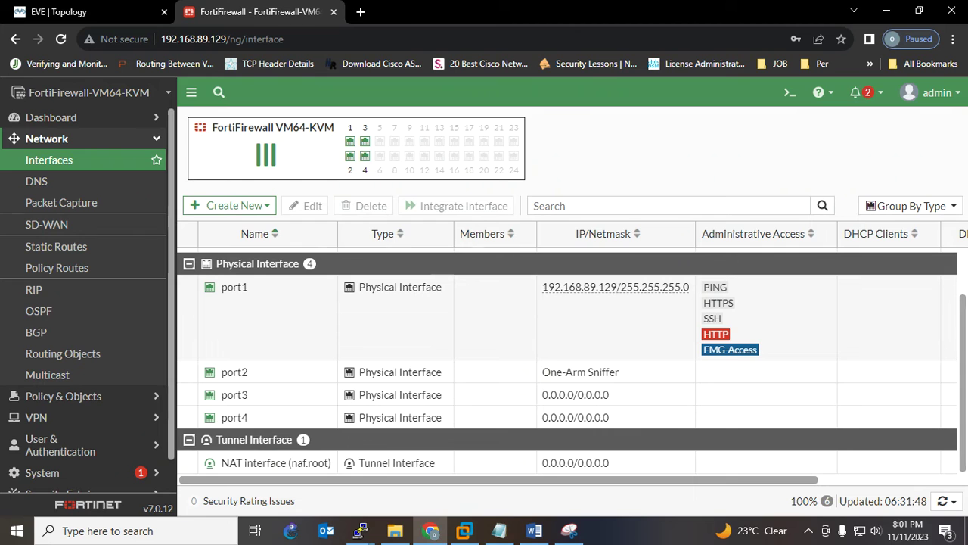
pyautogui.scroll(2, 568, 363)
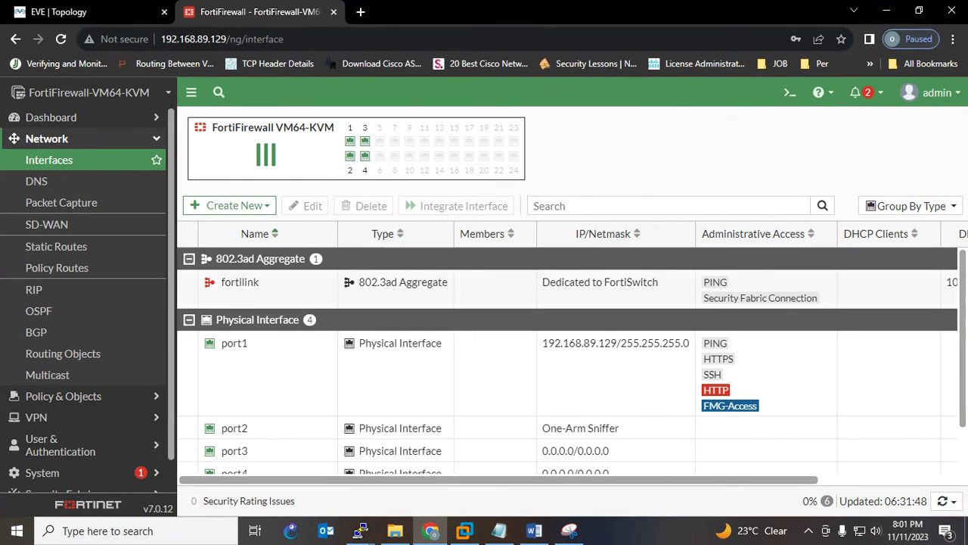
pyautogui.click(91, 12)
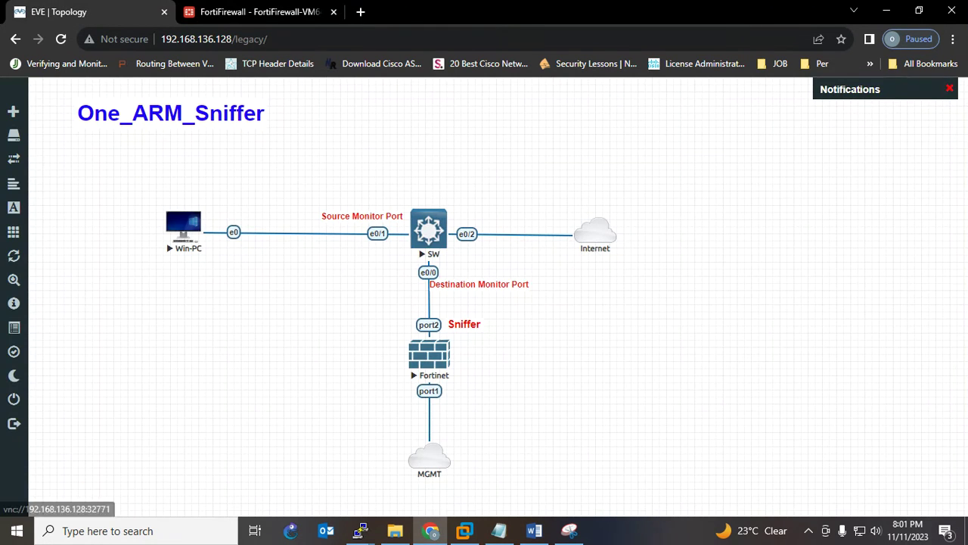
# Open the Win-PC console through the VNC viewer and log in to Windows
pyautogui.click(184, 227)
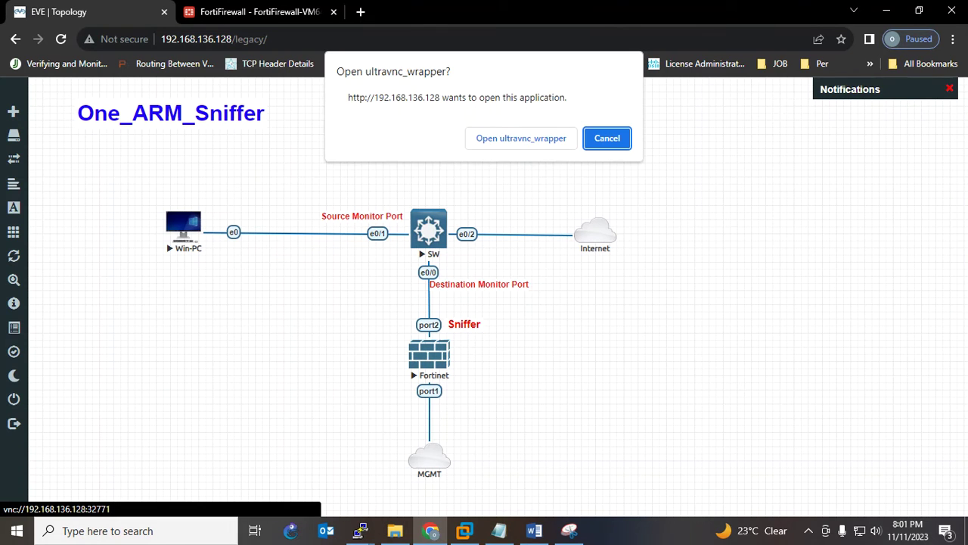
pyautogui.click(521, 138)
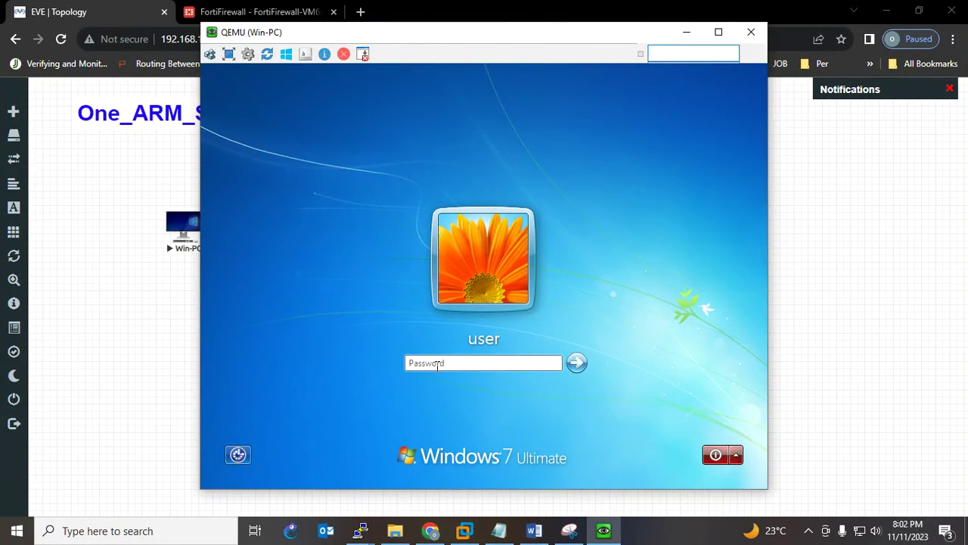
pyautogui.click(438, 364)
pyautogui.press('Return')
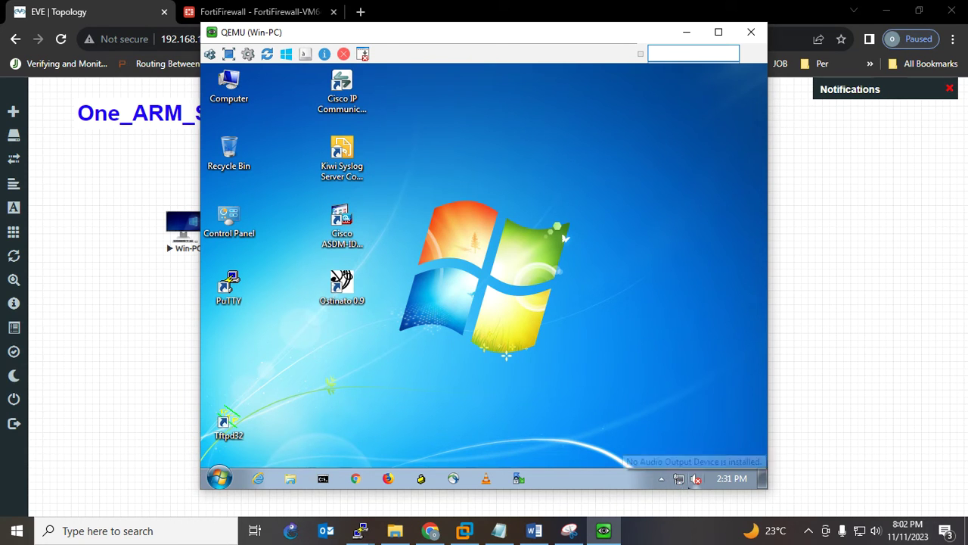
# Run ipconfig, showing address 192.168.136.153 with gateway 192.168.136.2
pyautogui.click(324, 479)
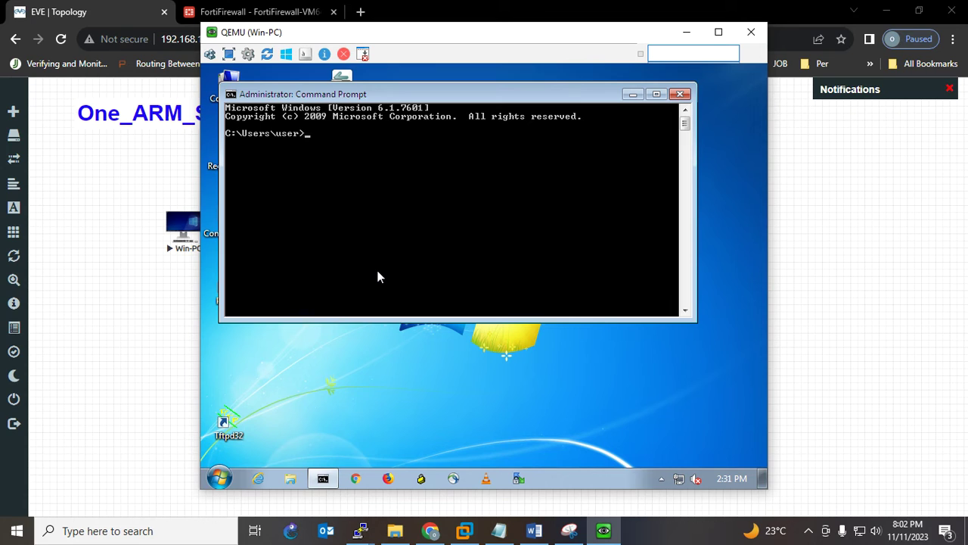
pyautogui.write('ipconfig')
pyautogui.press('Return')
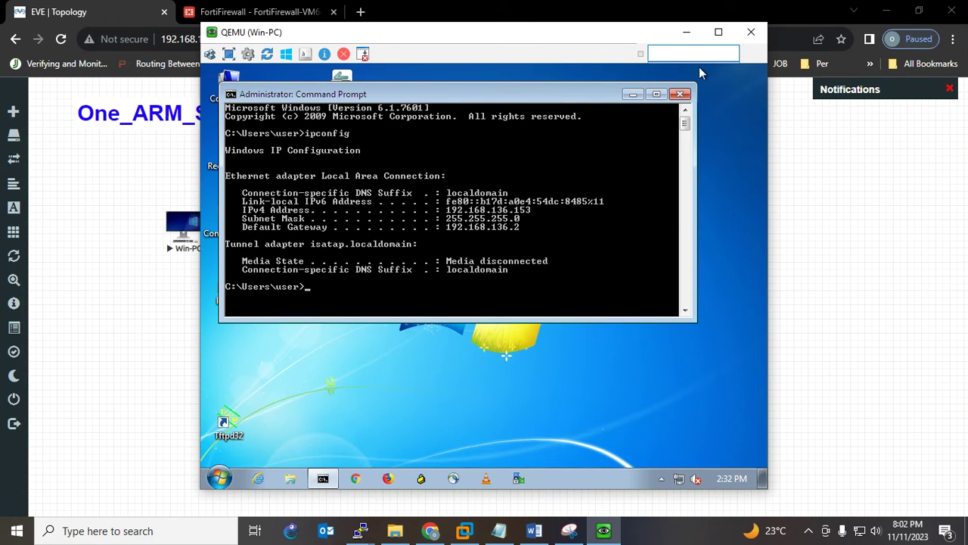
# Confirm in VMware's Virtual Network Editor that NAT network VMnet8 uses subnet 192.168.136.0
pyautogui.click(464, 531)
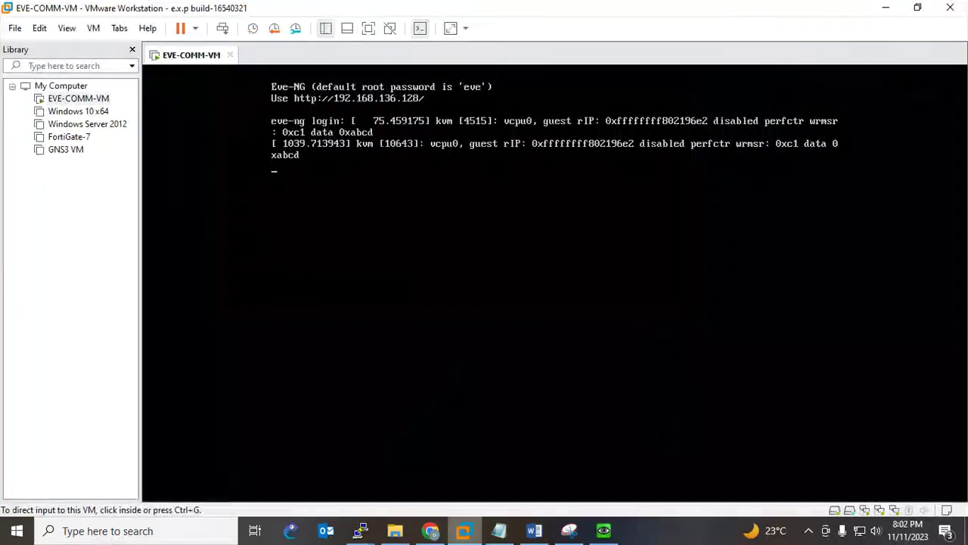
pyautogui.click(40, 28)
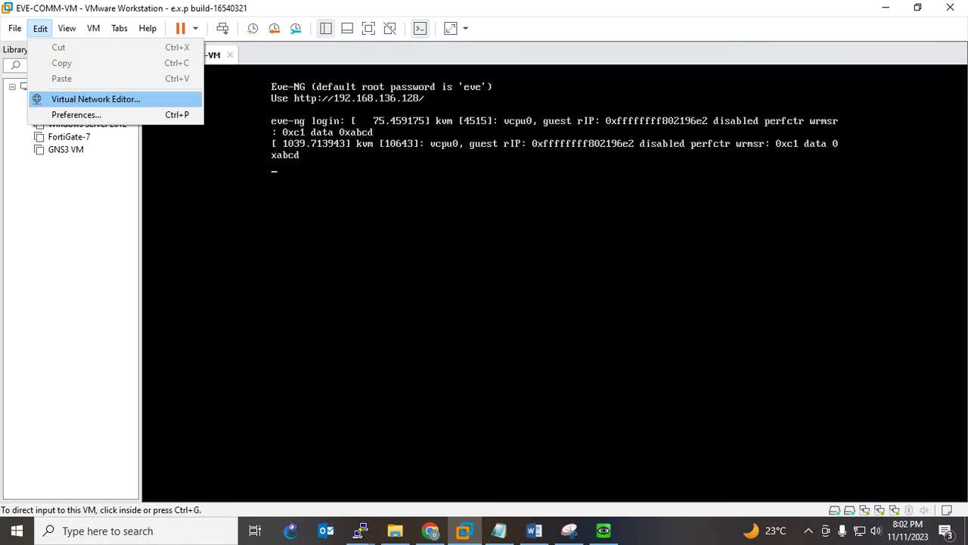
pyautogui.click(90, 99)
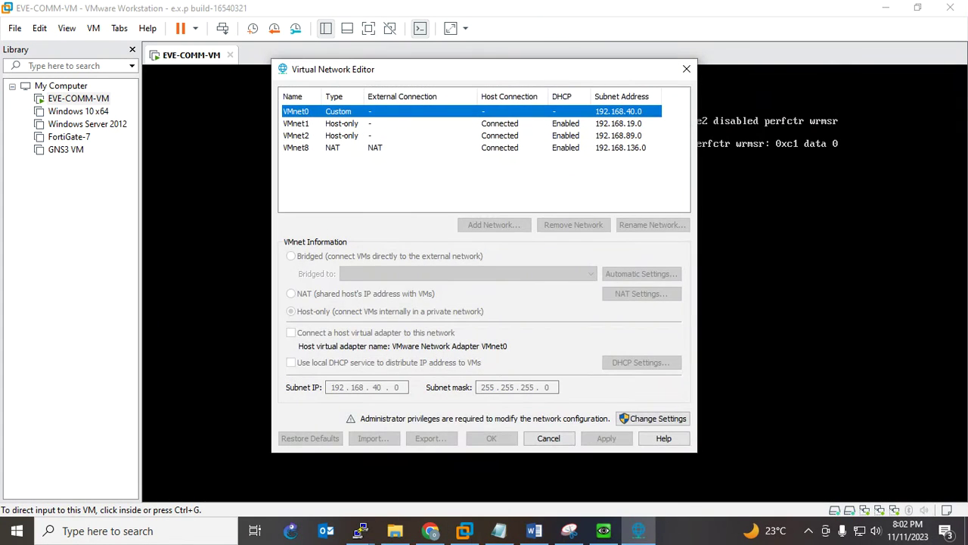
pyautogui.click(318, 148)
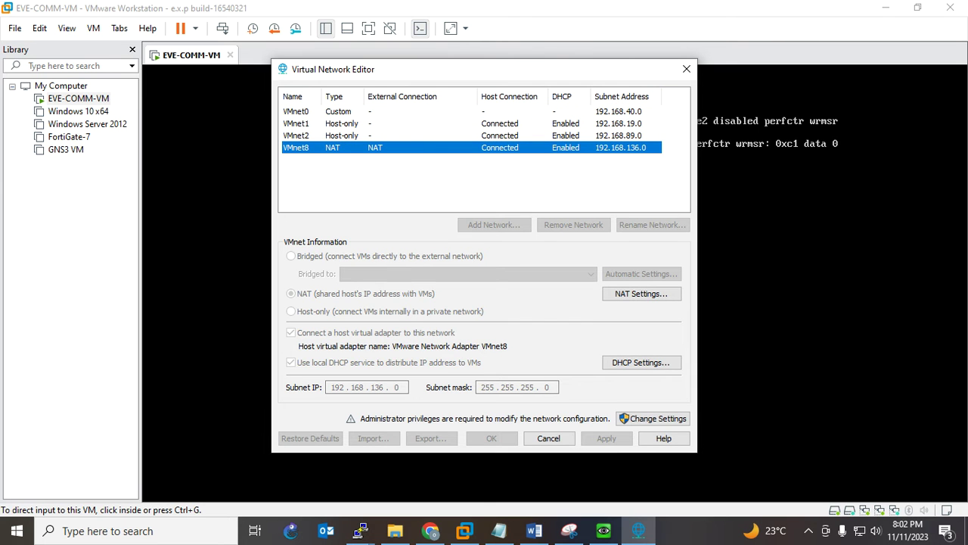
pyautogui.click(686, 69)
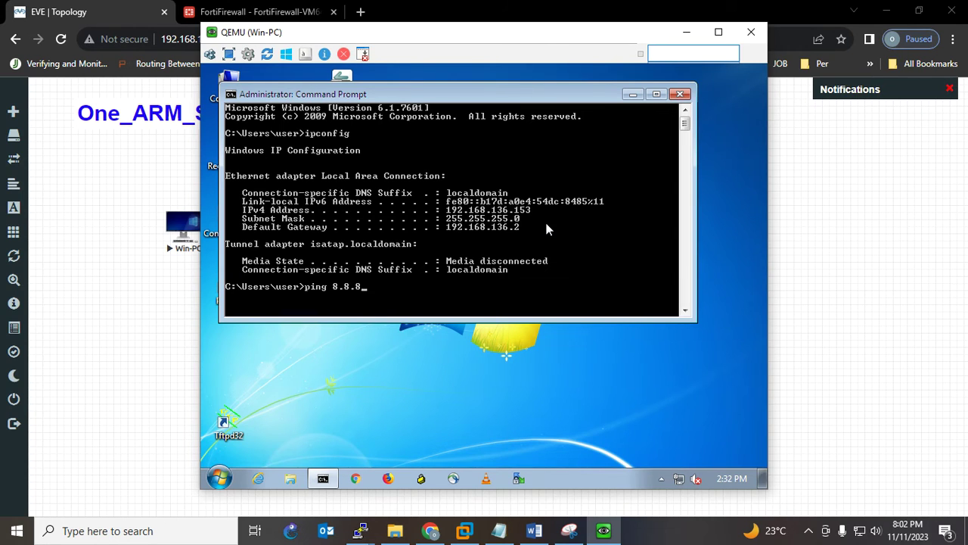
# Ping 8.8.8.8 from the Win-PC for four replies with 0% loss, then return to FortiFirewall
pyautogui.press('Return')
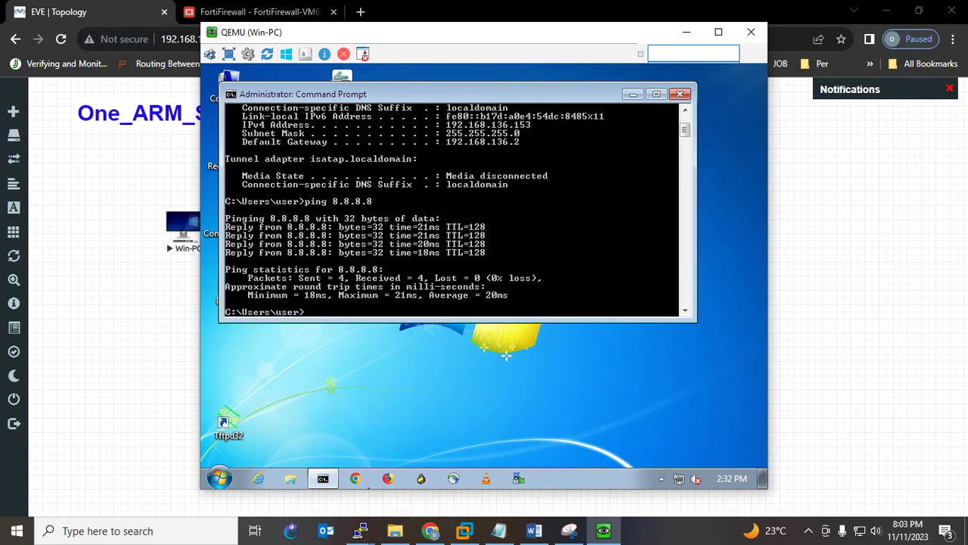
pyautogui.click(257, 11)
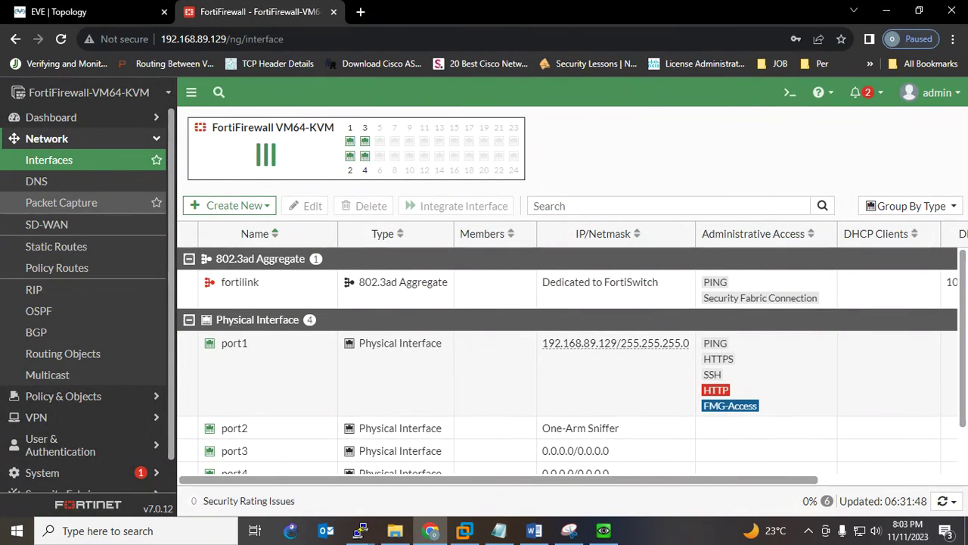
# Open and refresh Log & Report > Sniffer Traffic to review port2's ping and HTTPS entries from 192.168.136.153
pyautogui.scroll(-2, 75, 197)
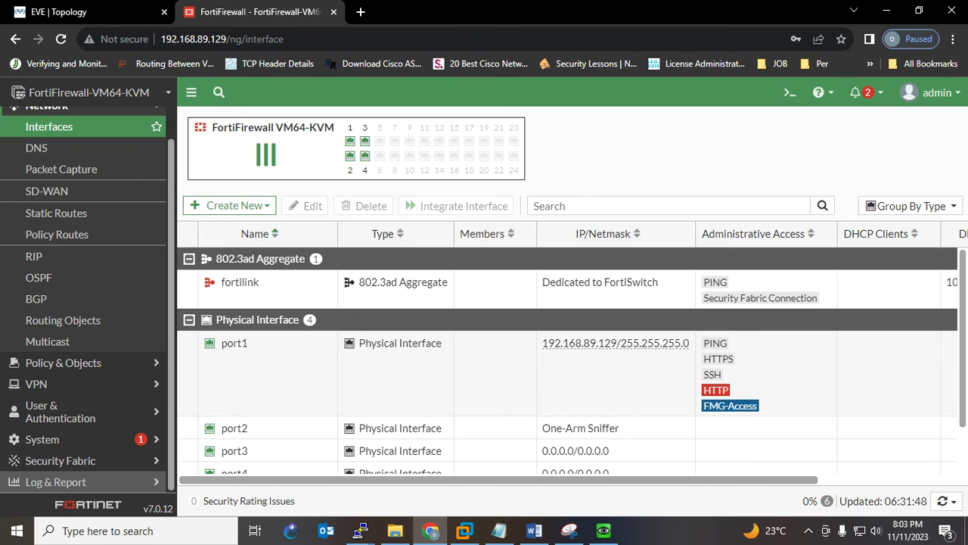
pyautogui.click(55, 482)
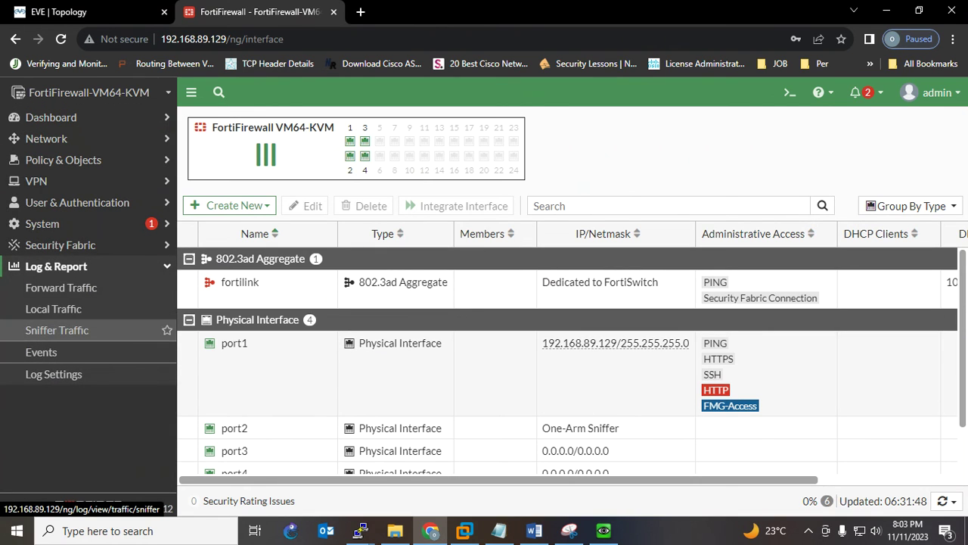
pyautogui.click(57, 329)
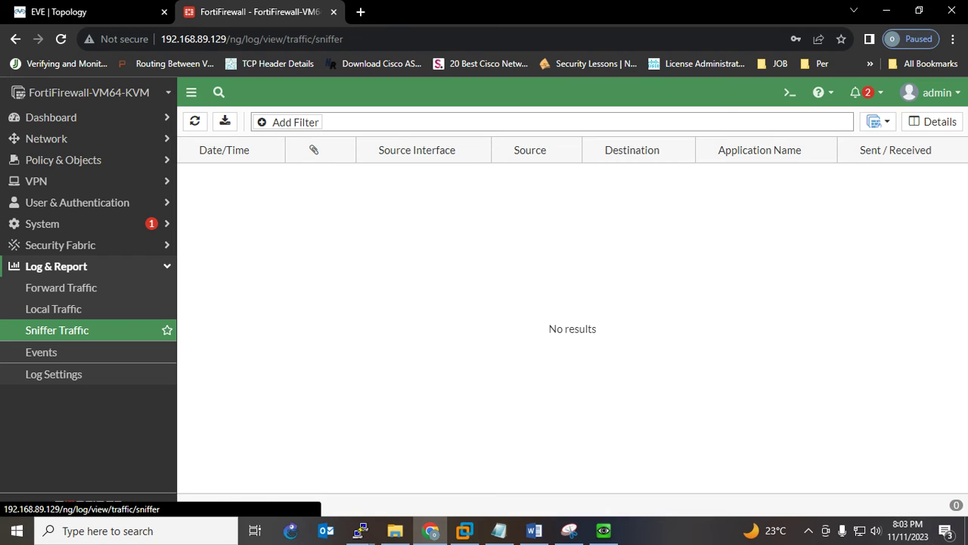
pyautogui.click(195, 121)
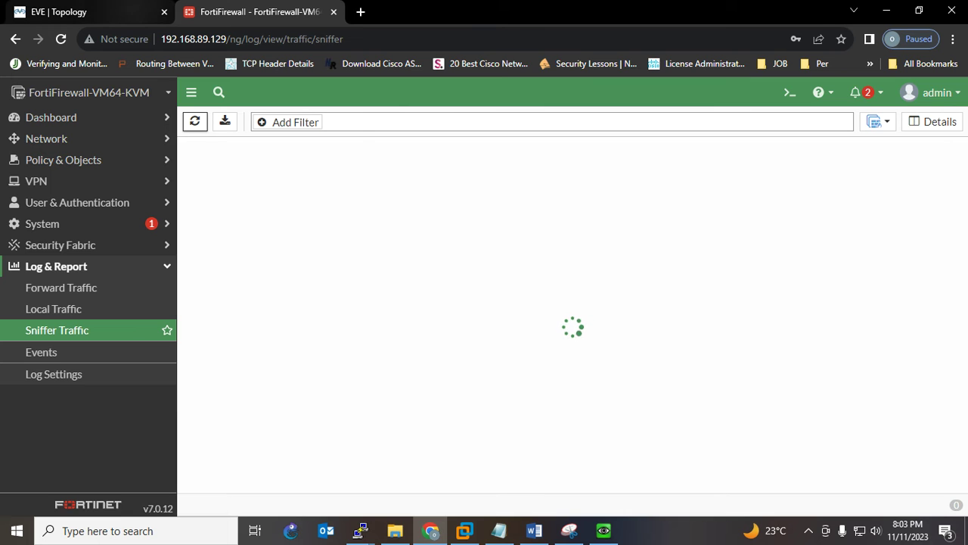
pyautogui.moveTo(361, 530)
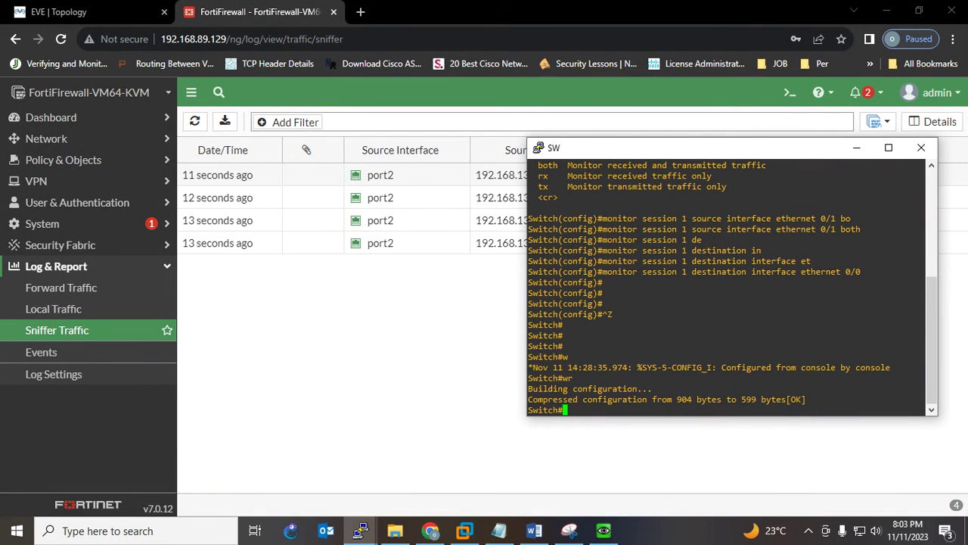
pyautogui.click(454, 284)
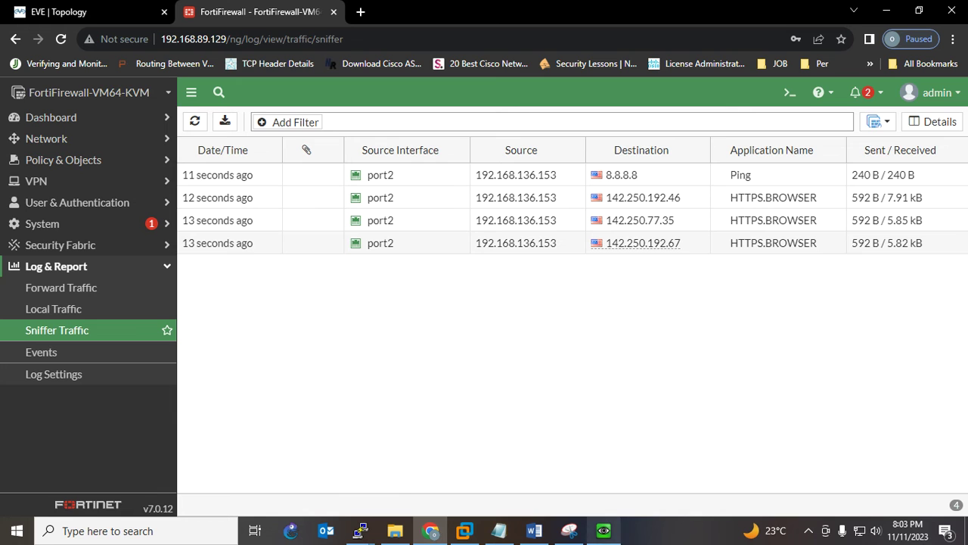
pyautogui.click(603, 530)
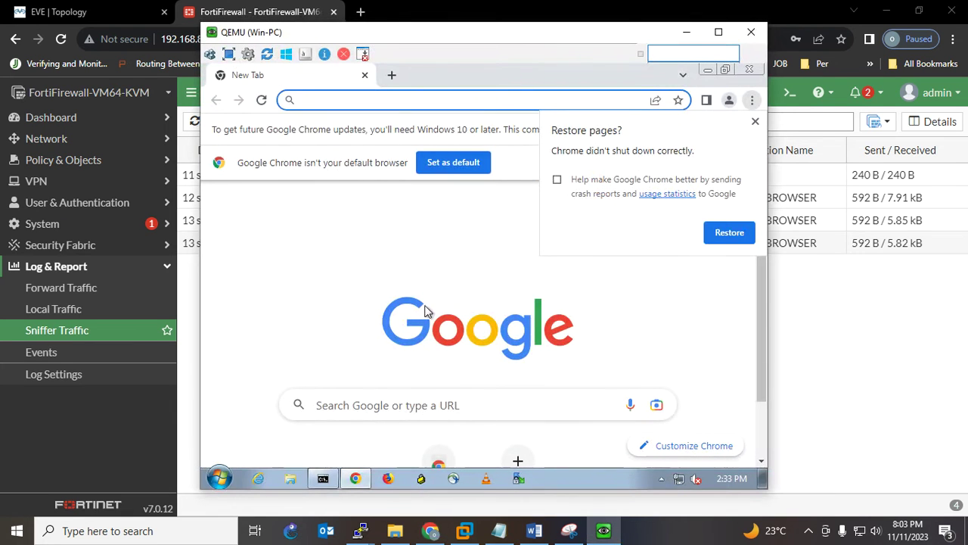
# Minimize the command prompt, search 'facebook' in the Win-PC's Chrome, and open the Facebook site
pyautogui.click(324, 480)
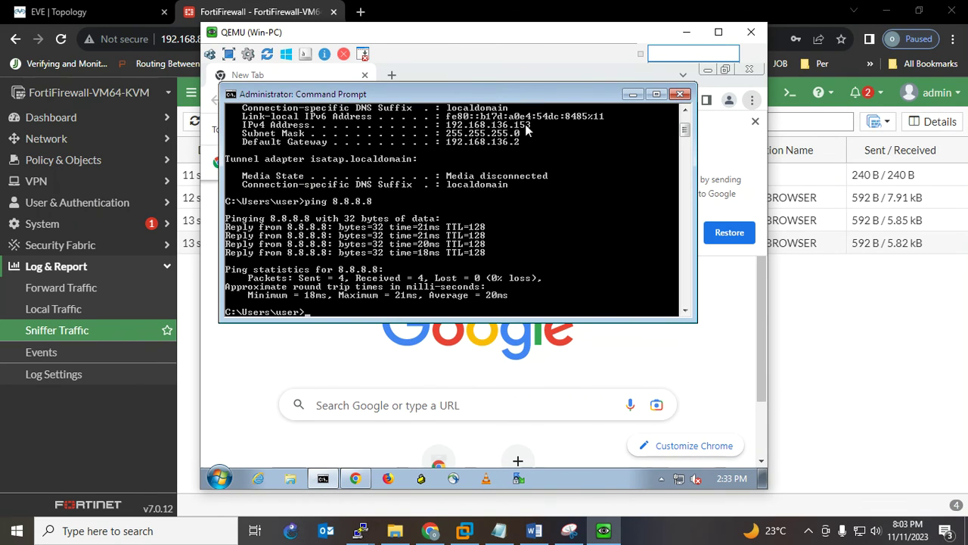
pyautogui.click(633, 94)
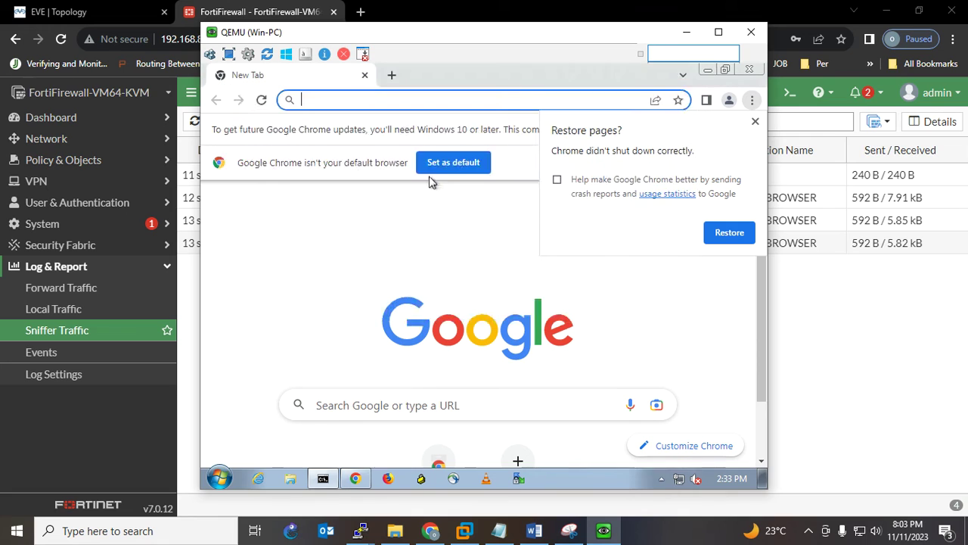
pyautogui.click(337, 99)
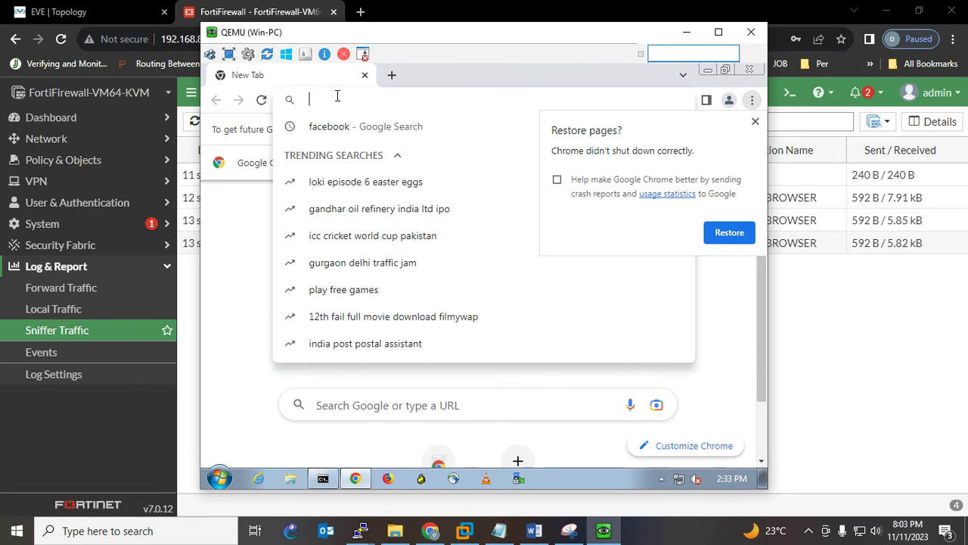
pyautogui.write('facebook')
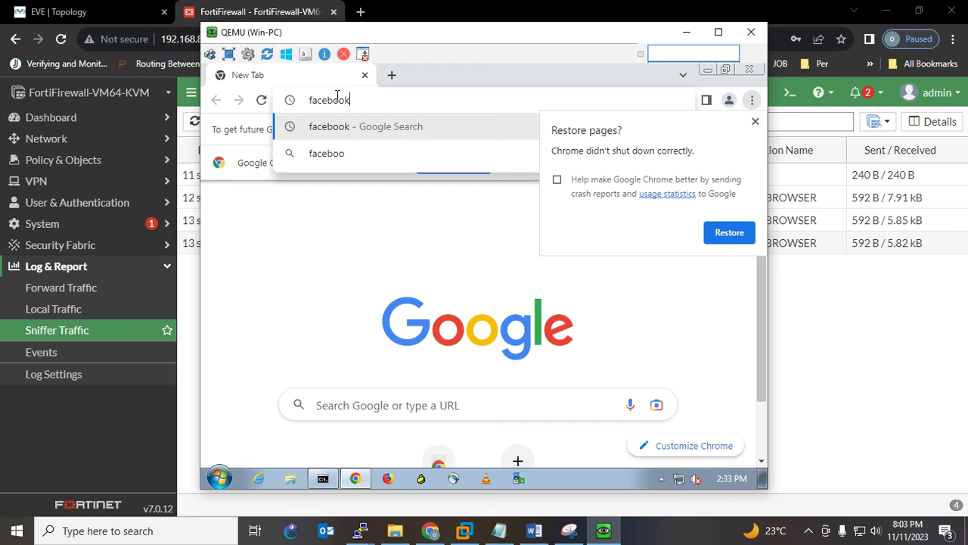
pyautogui.press('Return')
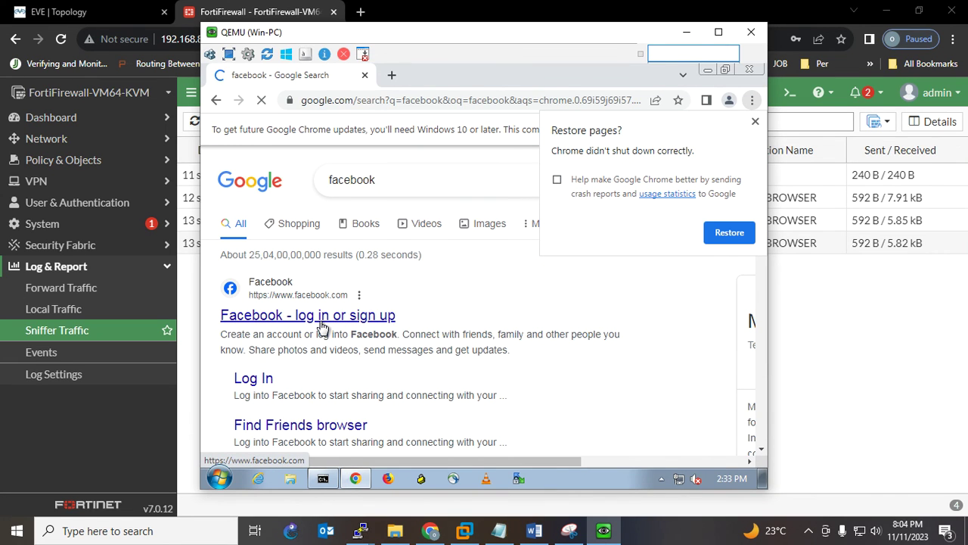
pyautogui.click(321, 324)
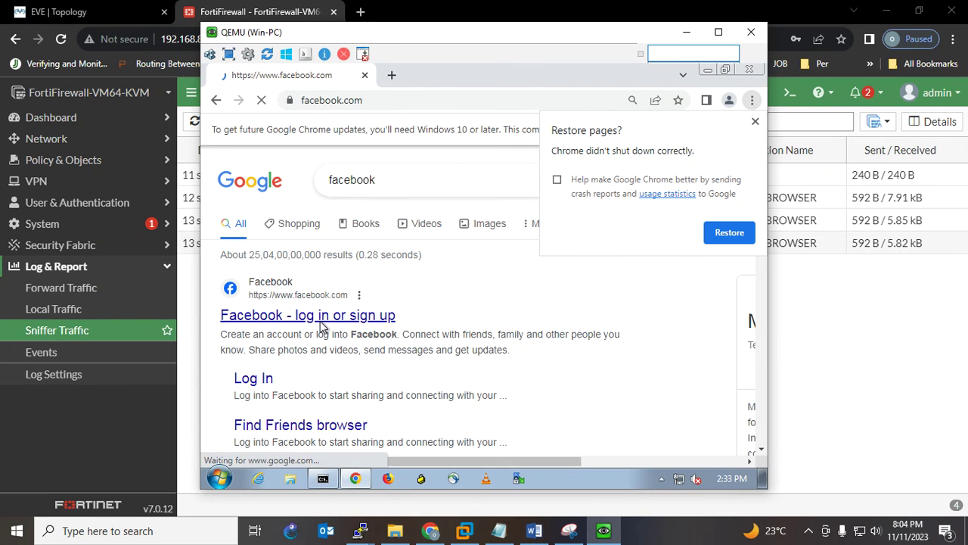
# Refresh the Sniffer Traffic log to show Facebook sessions to 31.13.79.35, then switch to the topology diagram
pyautogui.click(686, 31)
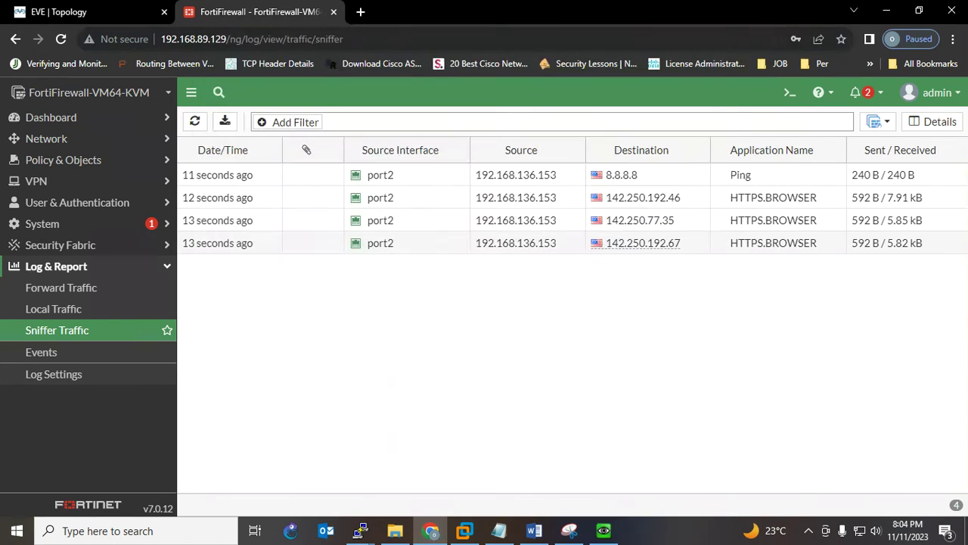
pyautogui.click(195, 121)
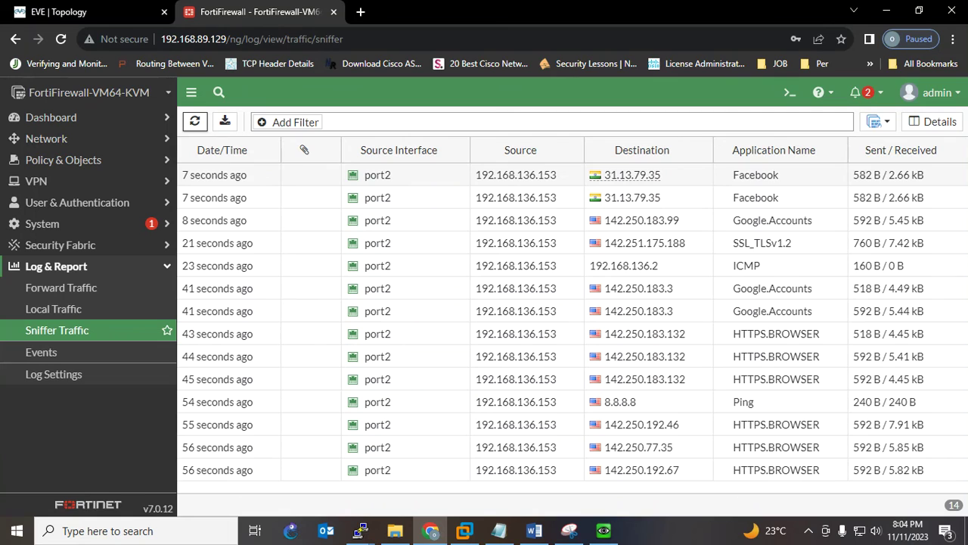
pyautogui.hotkey('alt', 'Tab')
# Circle Win-PC and the Fortinet firewall, tracing the mirrored e0/1–e0/0–port2 path with pen strokes
pyautogui.moveTo(263, 178)
pyautogui.mouseDown()
pyautogui.moveTo(213, 178)
pyautogui.moveTo(154, 206)
pyautogui.moveTo(174, 259)
pyautogui.moveTo(514, 242)
pyautogui.moveTo(600, 252)
pyautogui.mouseUp()
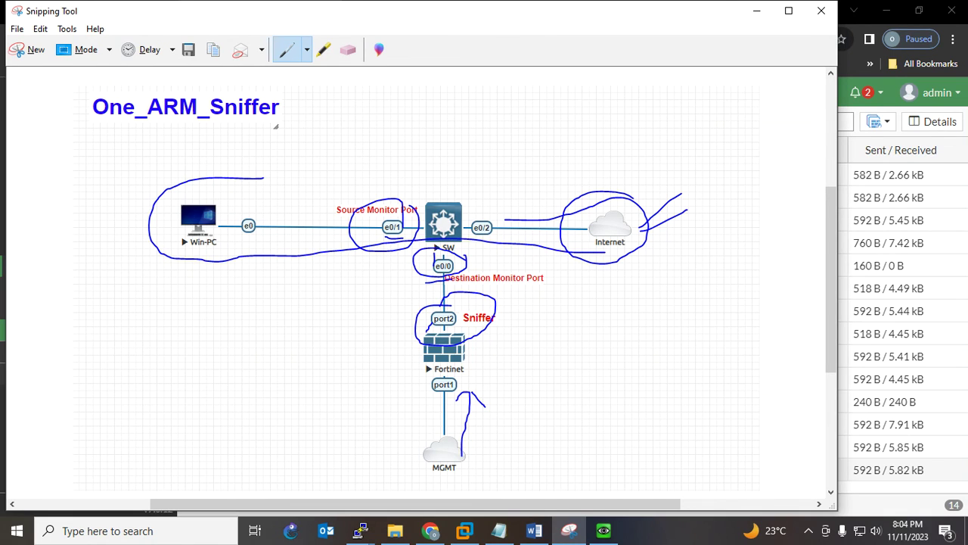
pyautogui.moveTo(369, 240)
pyautogui.mouseDown()
pyautogui.moveTo(424, 239)
pyautogui.moveTo(420, 215)
pyautogui.moveTo(377, 206)
pyautogui.moveTo(371, 241)
pyautogui.moveTo(398, 247)
pyautogui.moveTo(410, 221)
pyautogui.mouseUp()
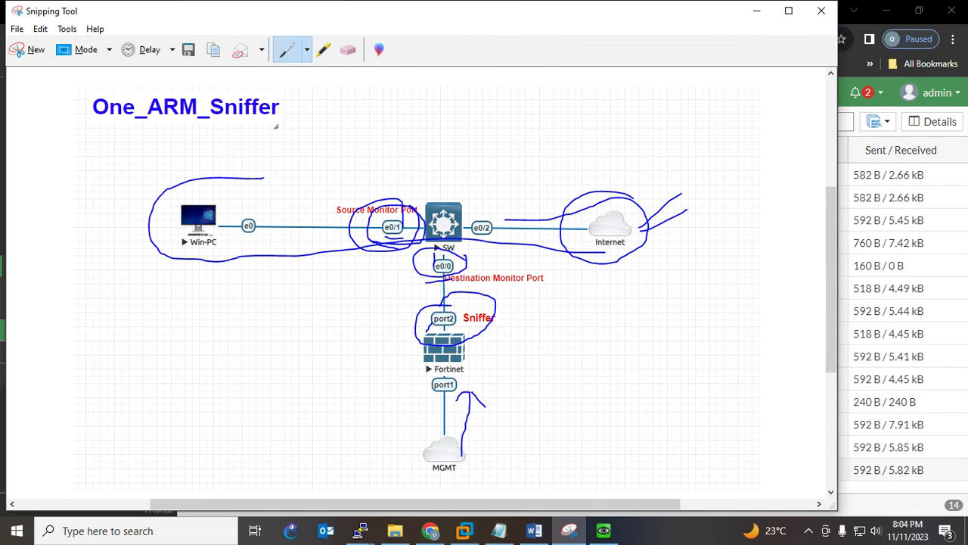
pyautogui.moveTo(390, 252)
pyautogui.mouseDown()
pyautogui.moveTo(413, 267)
pyautogui.moveTo(396, 265)
pyautogui.moveTo(414, 267)
pyautogui.mouseUp()
pyautogui.moveTo(426, 278)
pyautogui.mouseDown()
pyautogui.moveTo(426, 304)
pyautogui.moveTo(408, 302)
pyautogui.moveTo(439, 306)
pyautogui.moveTo(416, 313)
pyautogui.moveTo(459, 333)
pyautogui.moveTo(466, 311)
pyautogui.moveTo(444, 308)
pyautogui.mouseUp()
pyautogui.moveTo(477, 364); pyautogui.dragTo(539, 331)
pyautogui.moveTo(483, 369); pyautogui.dragTo(559, 338)
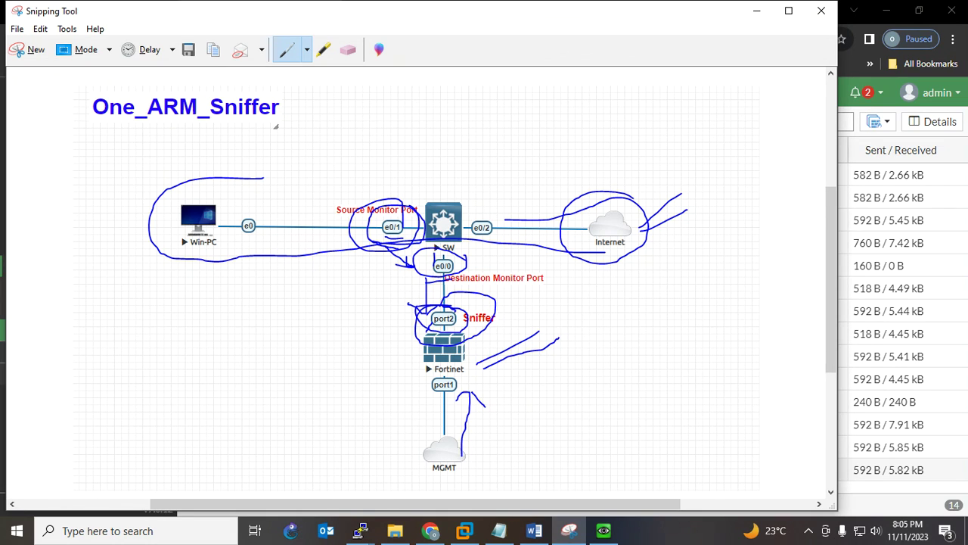
pyautogui.moveTo(472, 345)
pyautogui.mouseDown()
pyautogui.moveTo(425, 321)
pyautogui.moveTo(409, 380)
pyautogui.moveTo(468, 392)
pyautogui.moveTo(478, 343)
pyautogui.mouseUp()
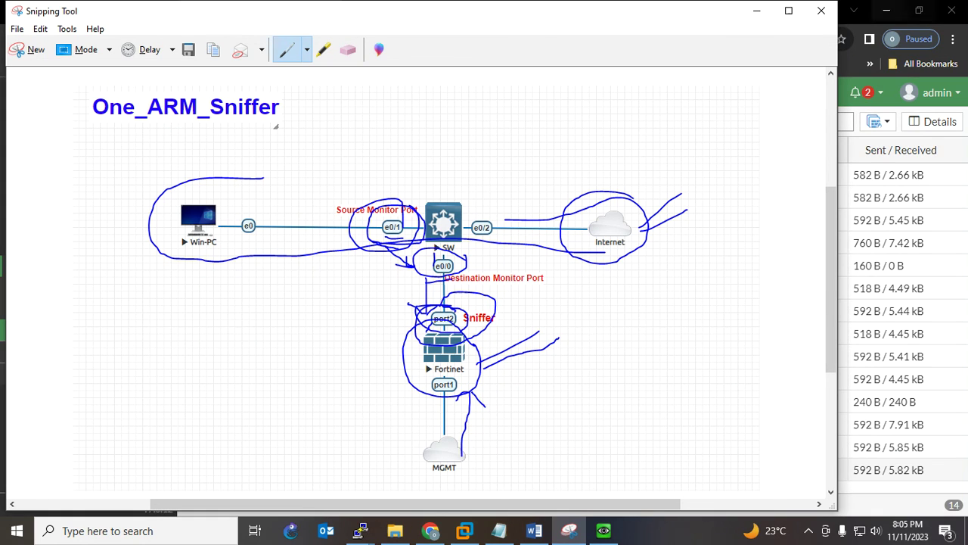
pyautogui.click(756, 10)
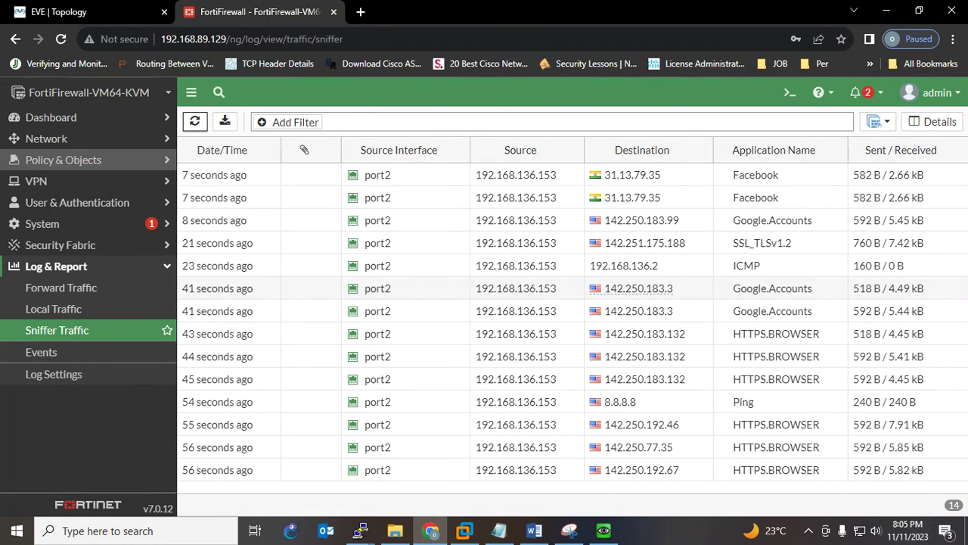
# Open port2's interface settings to confirm One-Arm Sniffer addressing mode
pyautogui.click(46, 139)
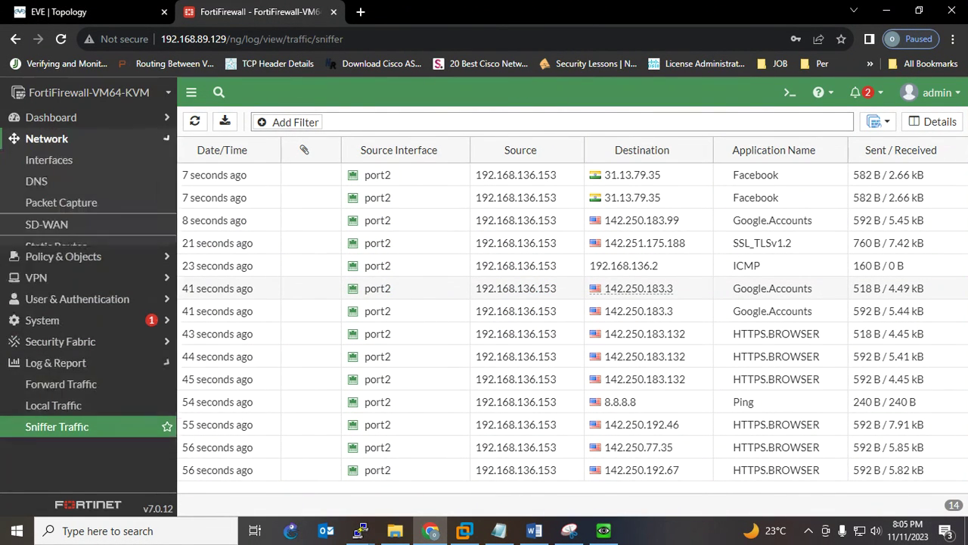
pyautogui.click(48, 160)
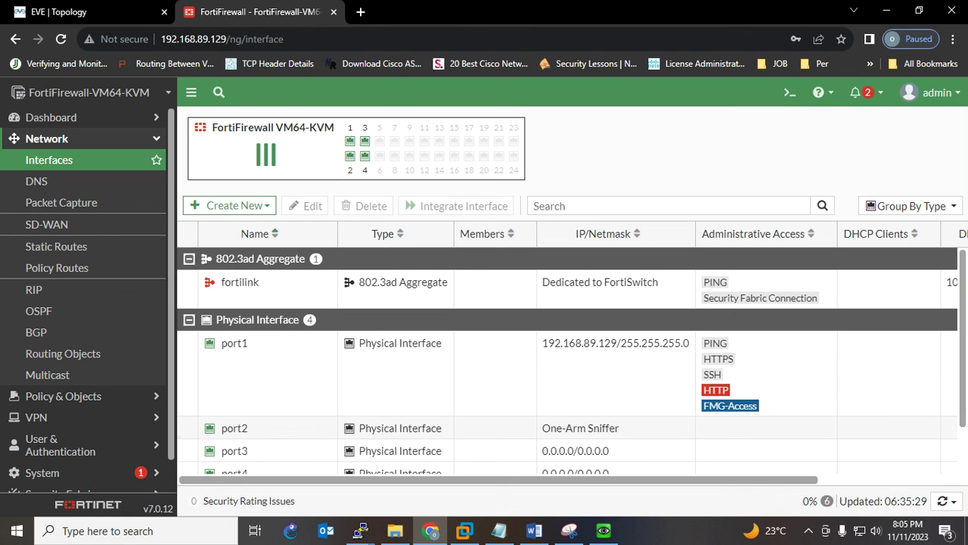
pyautogui.doubleClick(235, 428)
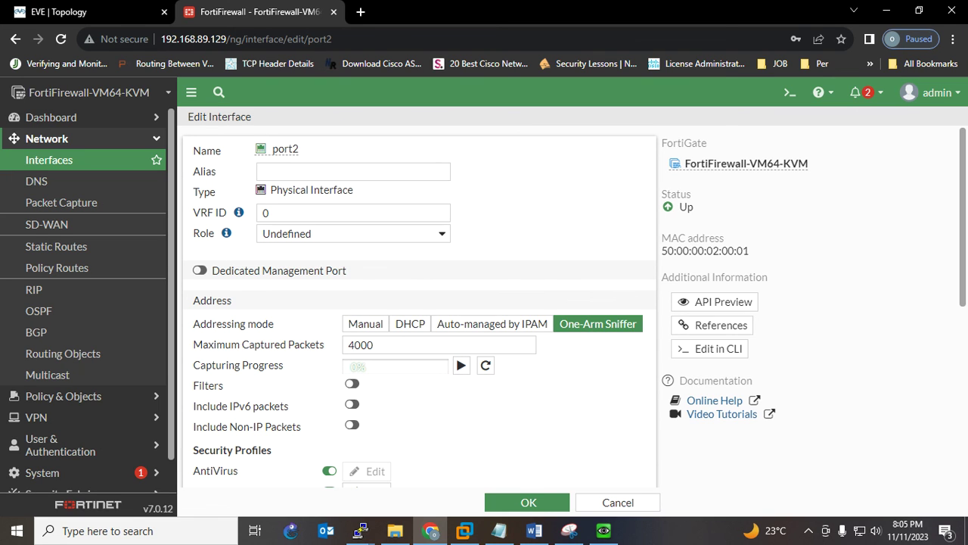
# Check the empty Forward Traffic log, pass through Local Traffic, and return to Sniffer Traffic
pyautogui.scroll(-1, 84, 423)
pyautogui.click(57, 482)
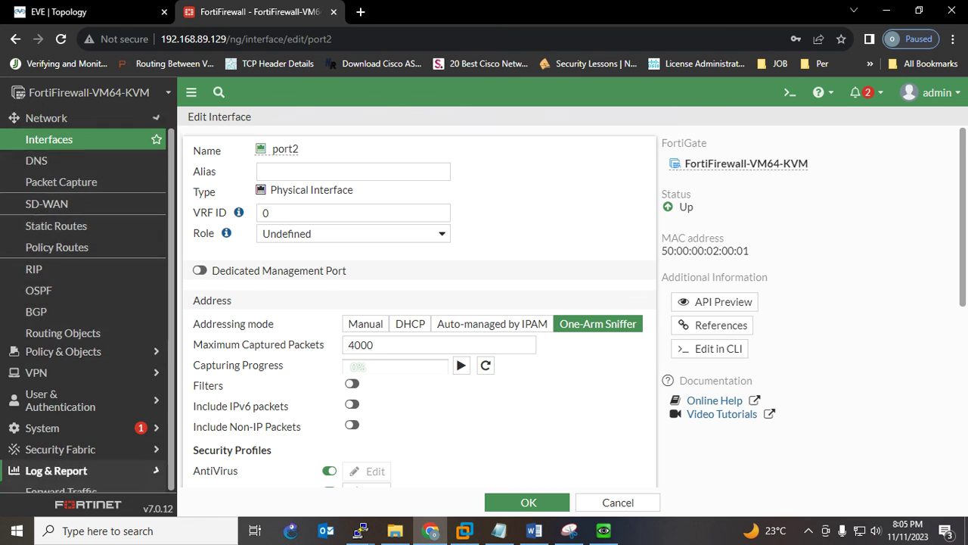
pyautogui.click(60, 288)
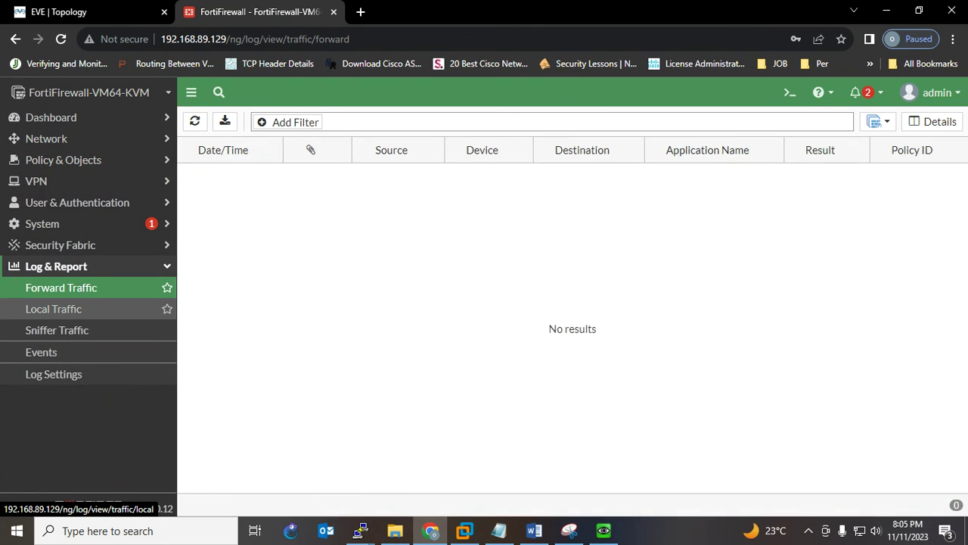
pyautogui.click(53, 308)
pyautogui.click(57, 330)
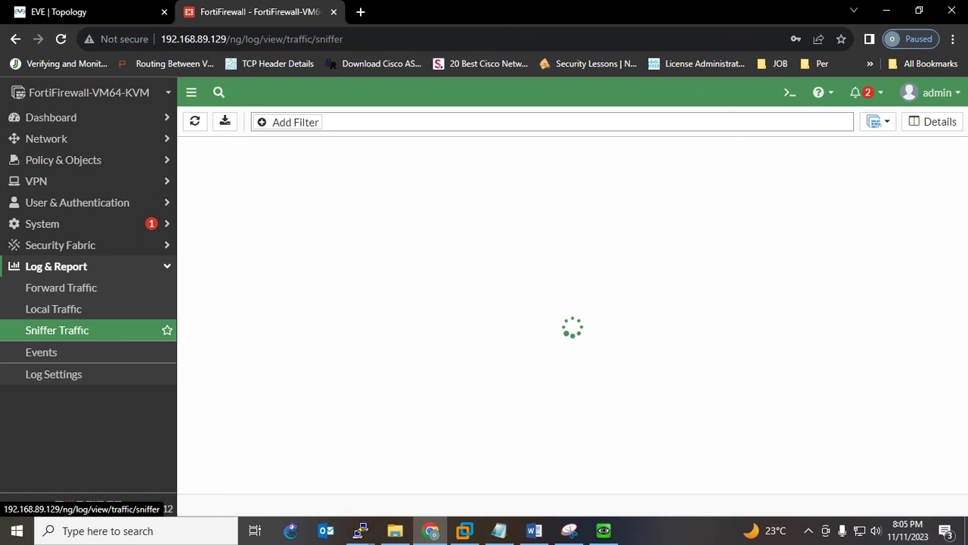